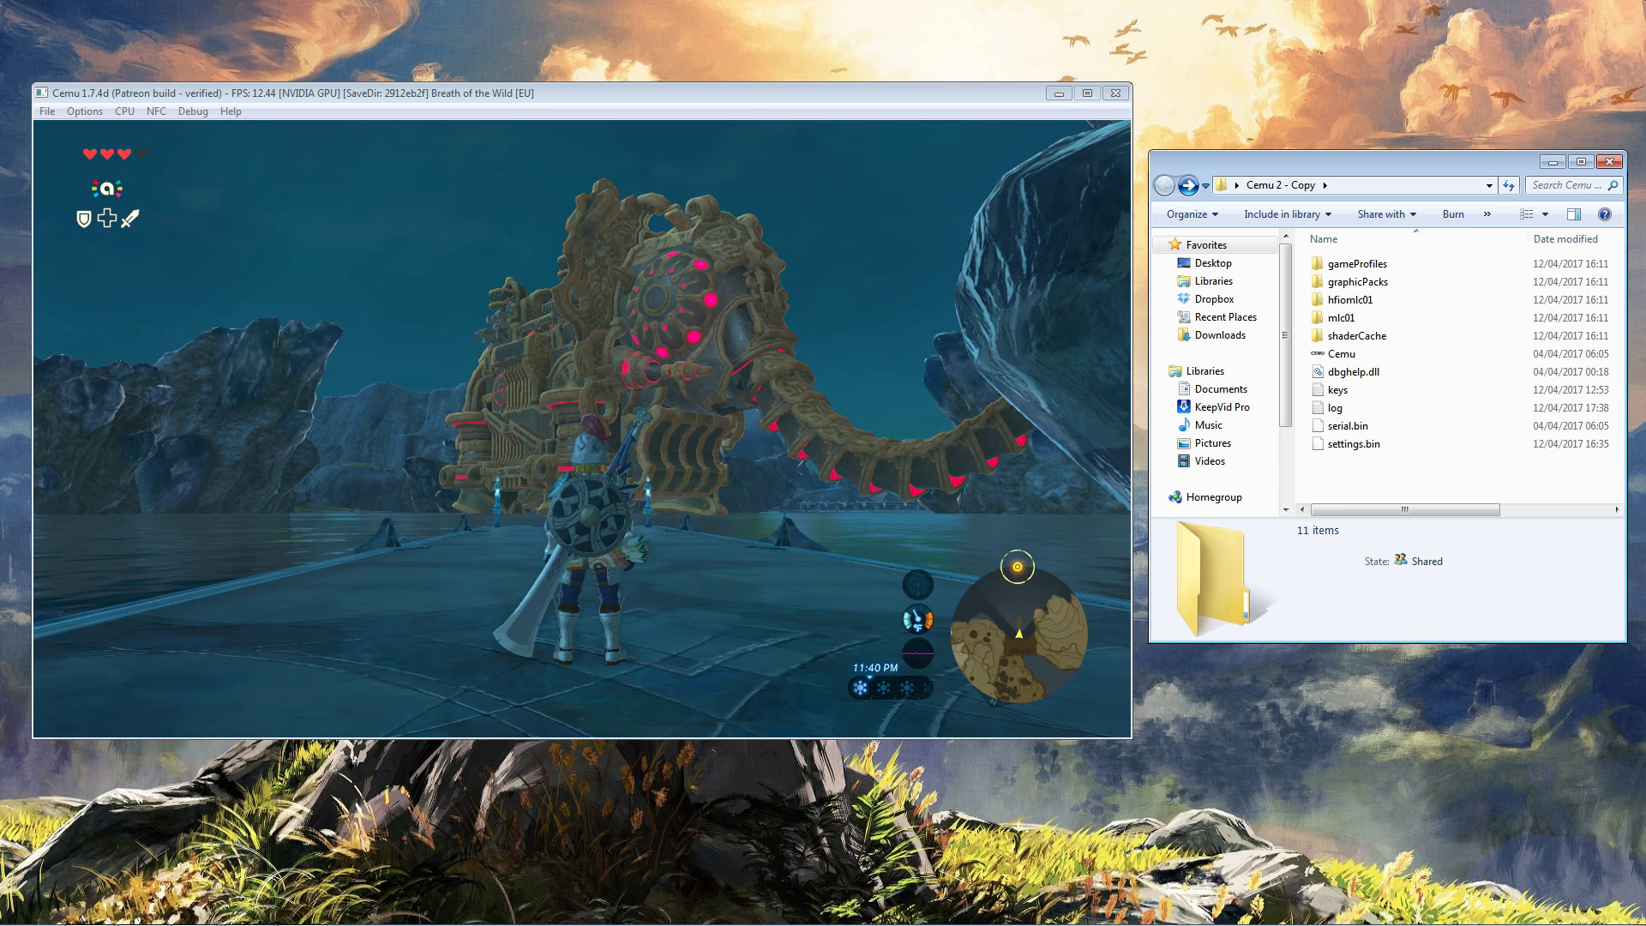
Open the game's save folder 2912eb2f inside mlc01 and emulatorSave of the Cemu 2 - Copy folder.
double_click(1390, 322)
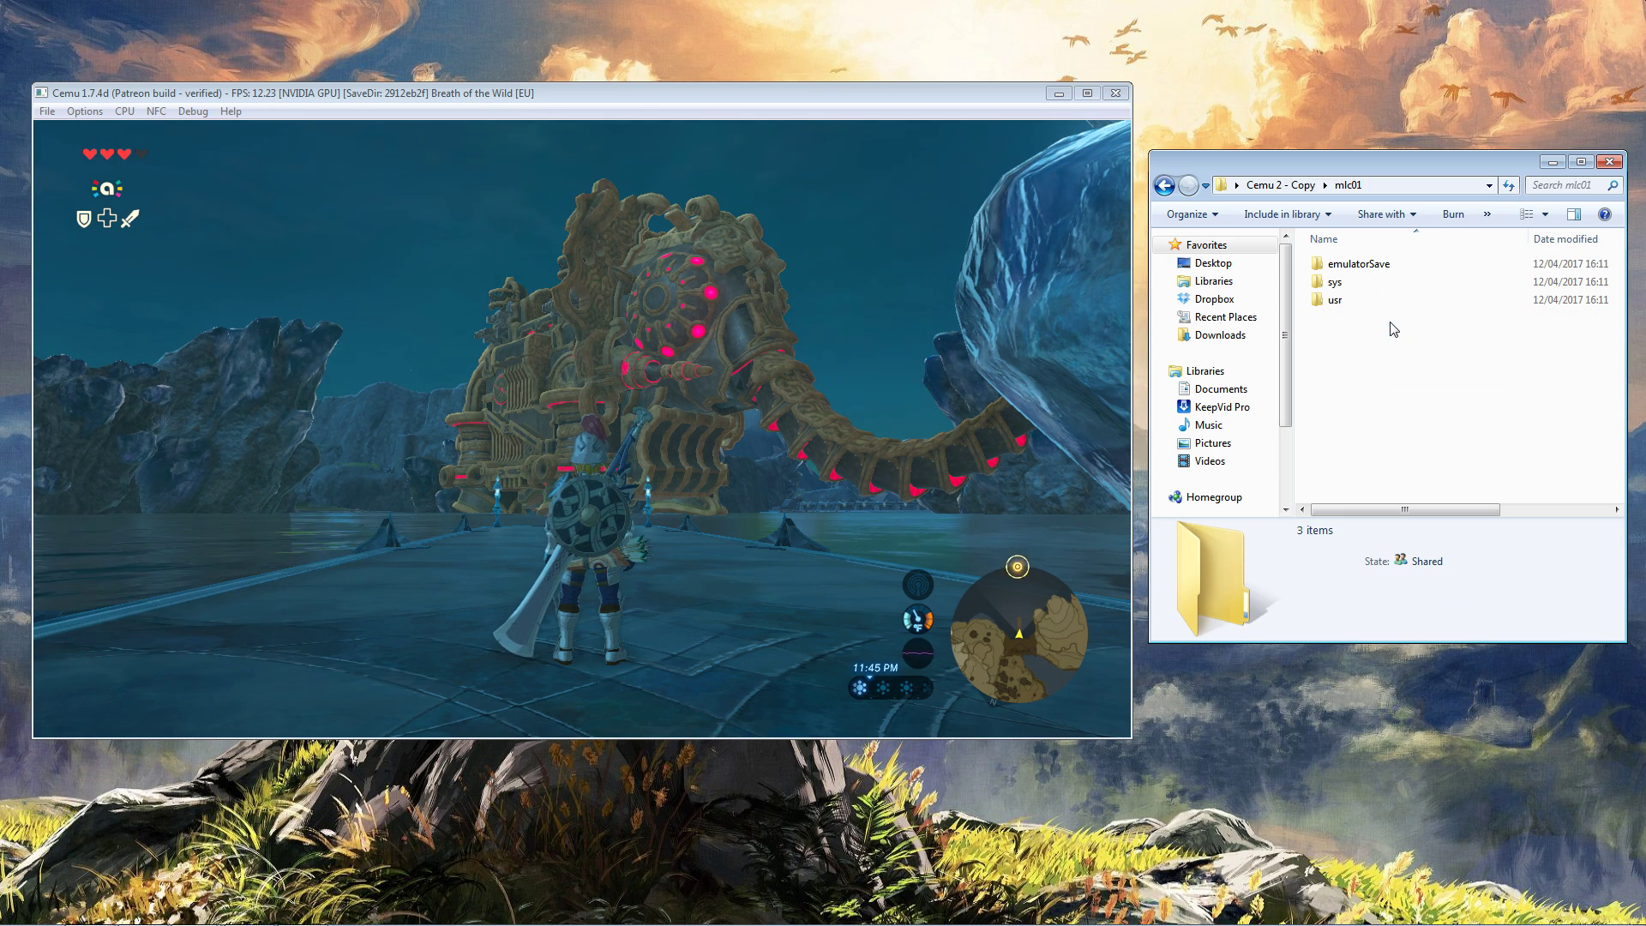
double_click(1396, 267)
double_click(1366, 271)
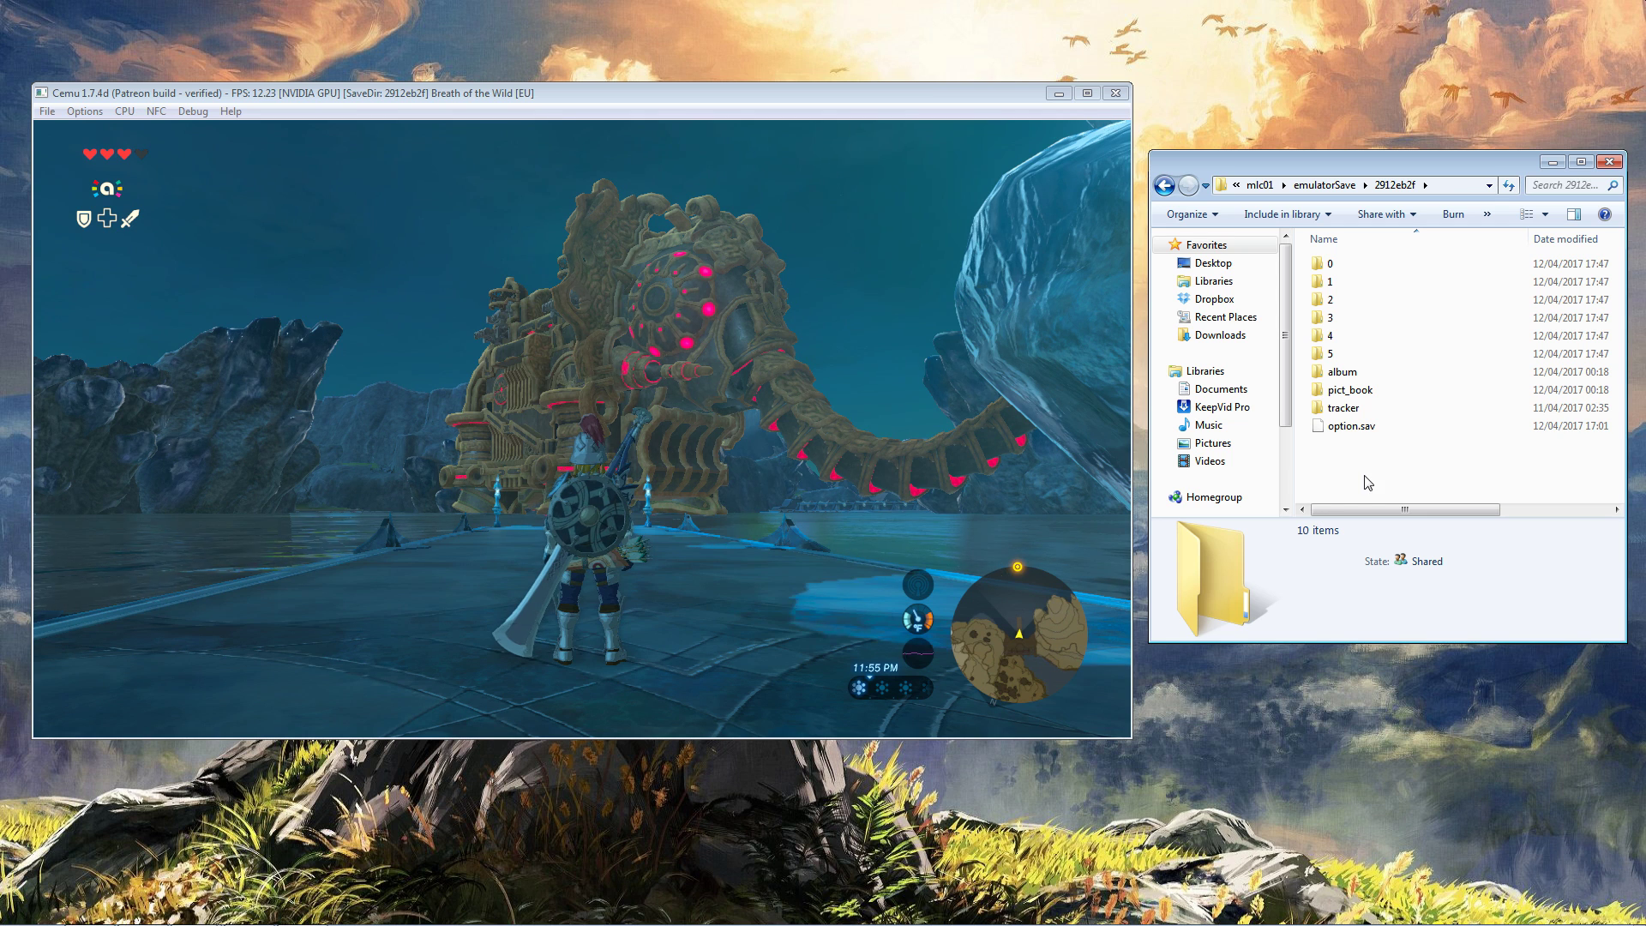
Switch to the HTML5 Savegame Editors page in Chrome and browse for a savegame in Desktop > Cemu 2 - Copy > mlc01 > emulatorSave > 2912eb2f.
mouse_move(389, 925)
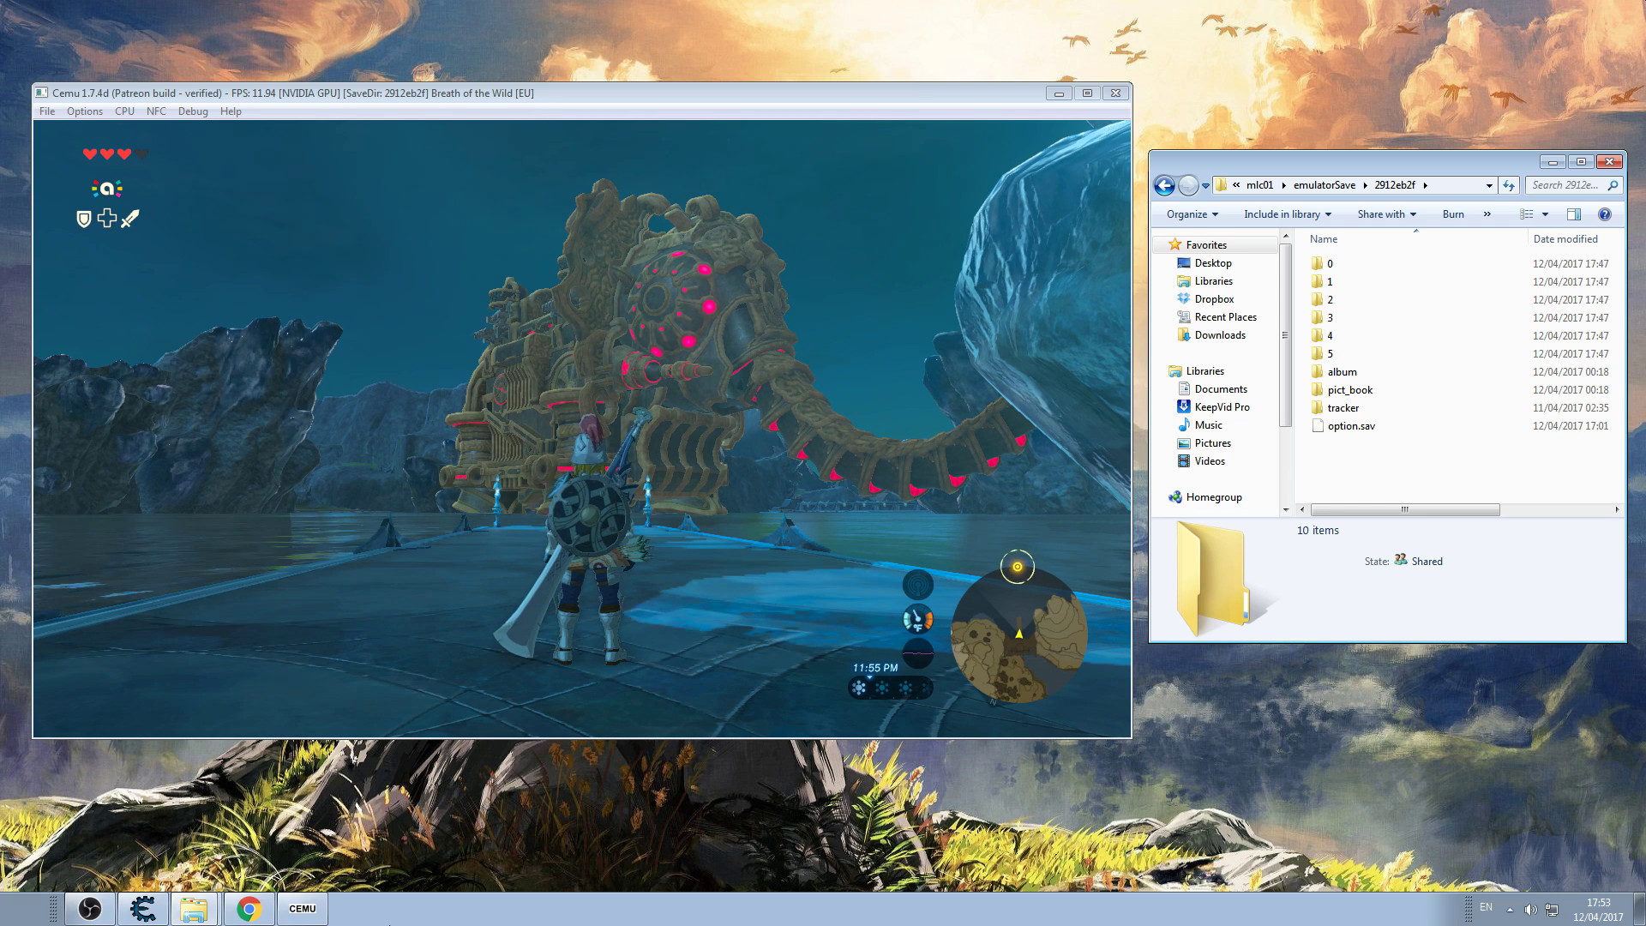
click(250, 911)
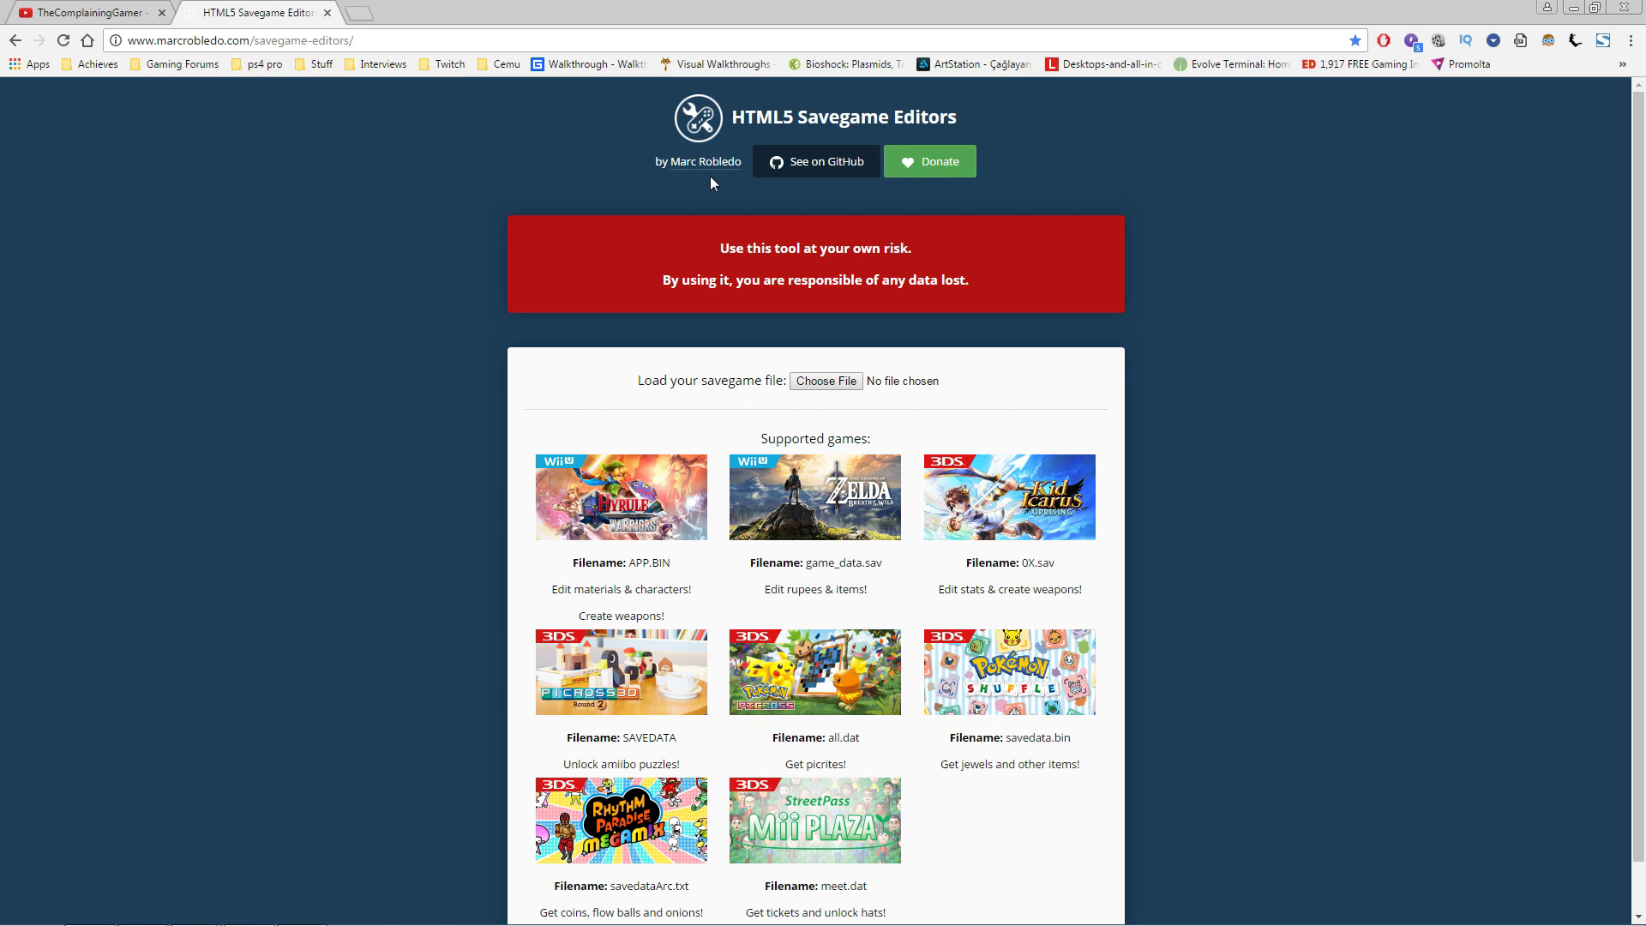
click(823, 380)
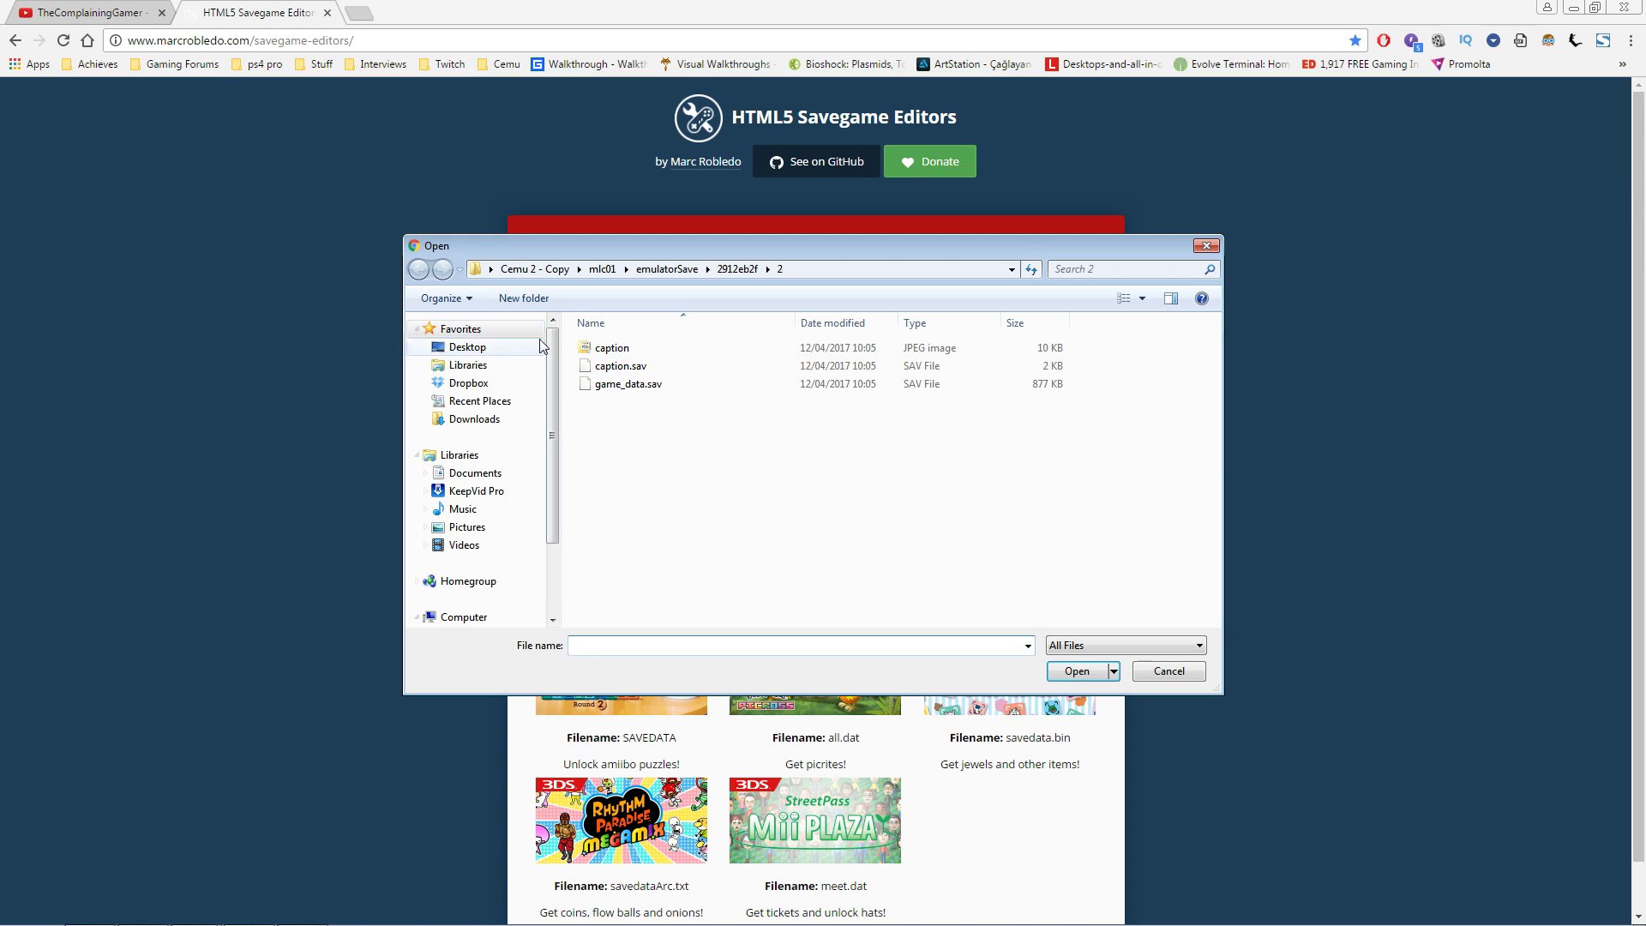
click(468, 346)
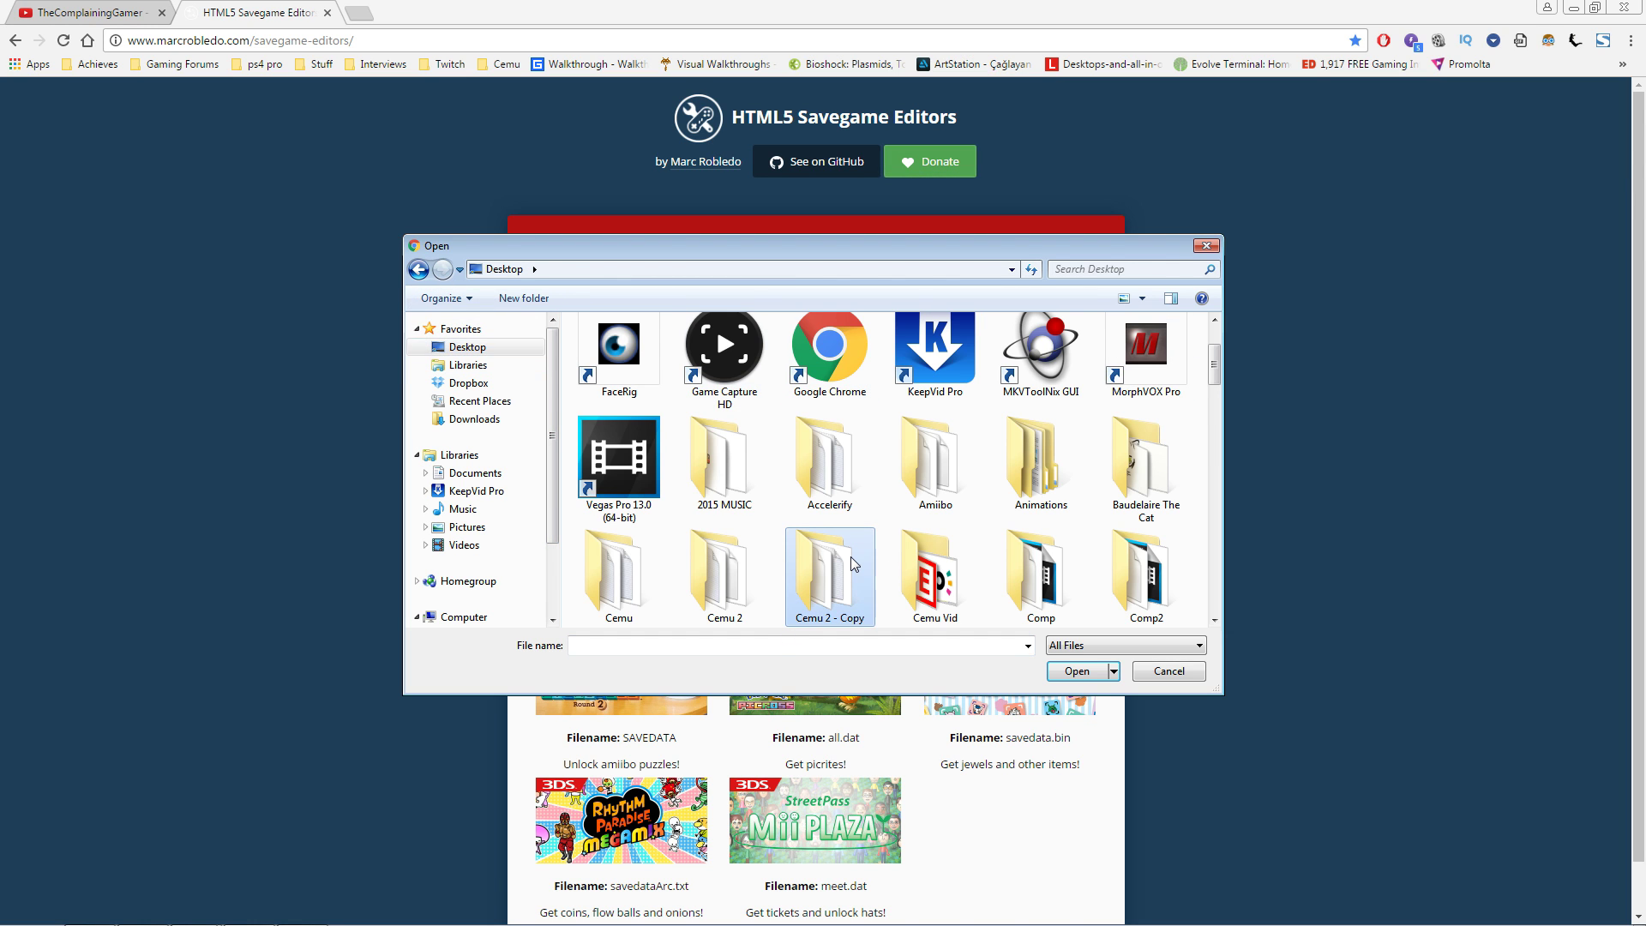
double_click(855, 564)
double_click(669, 405)
double_click(684, 351)
double_click(681, 352)
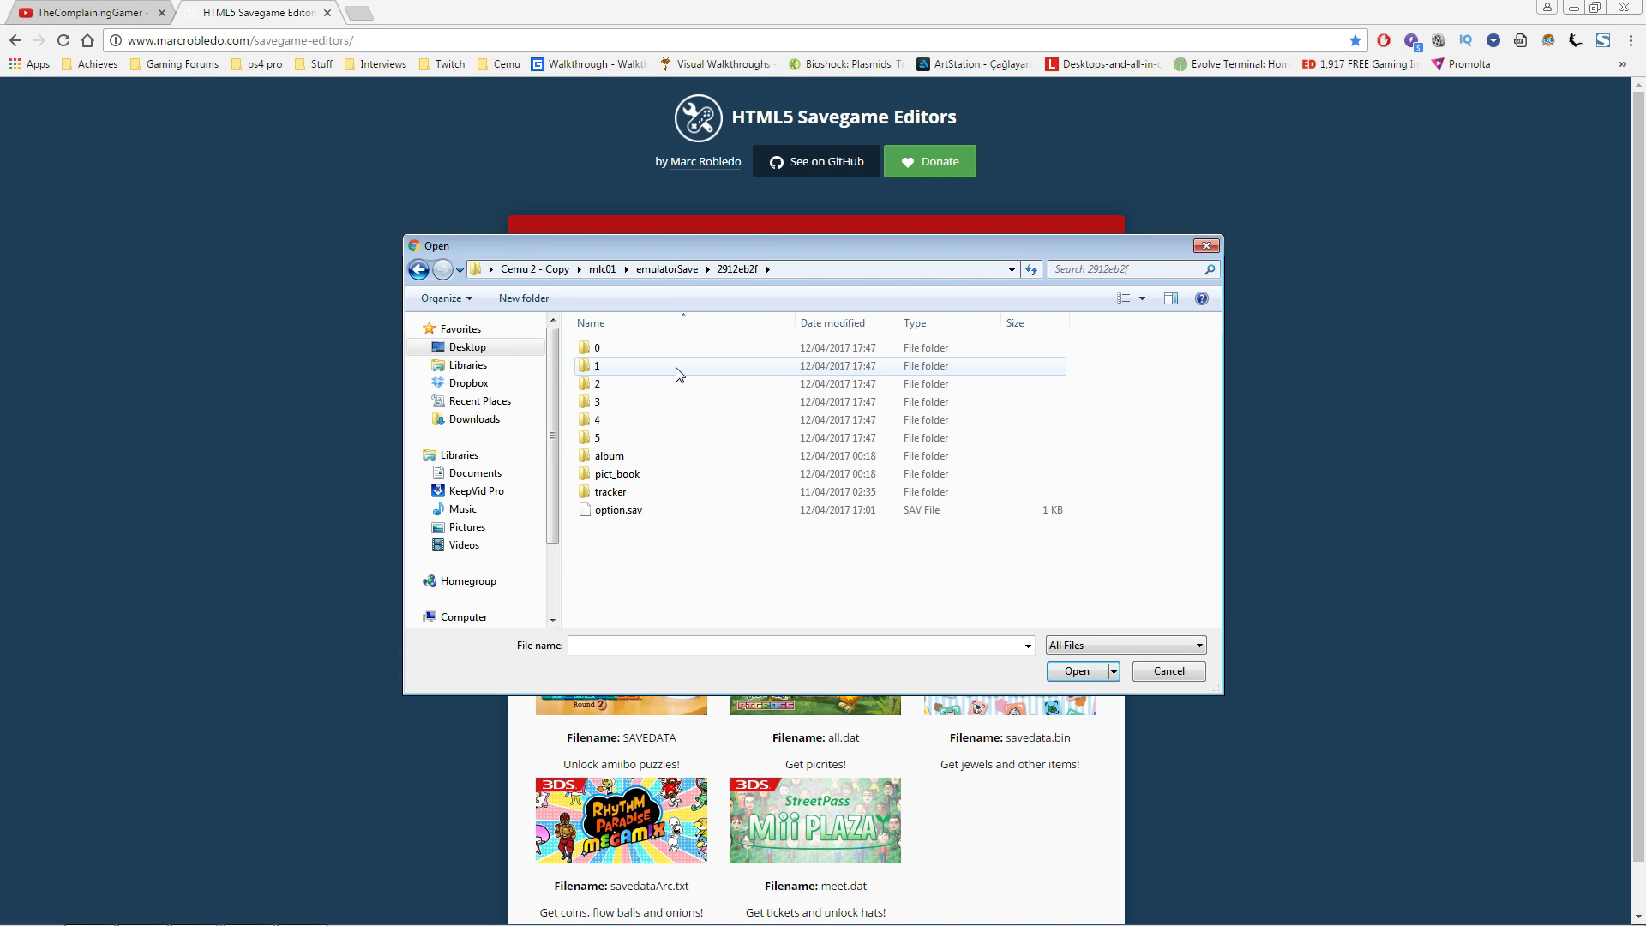
Load game_data.sav from save folder 1 into the savegame editor.
click(676, 369)
double_click(676, 367)
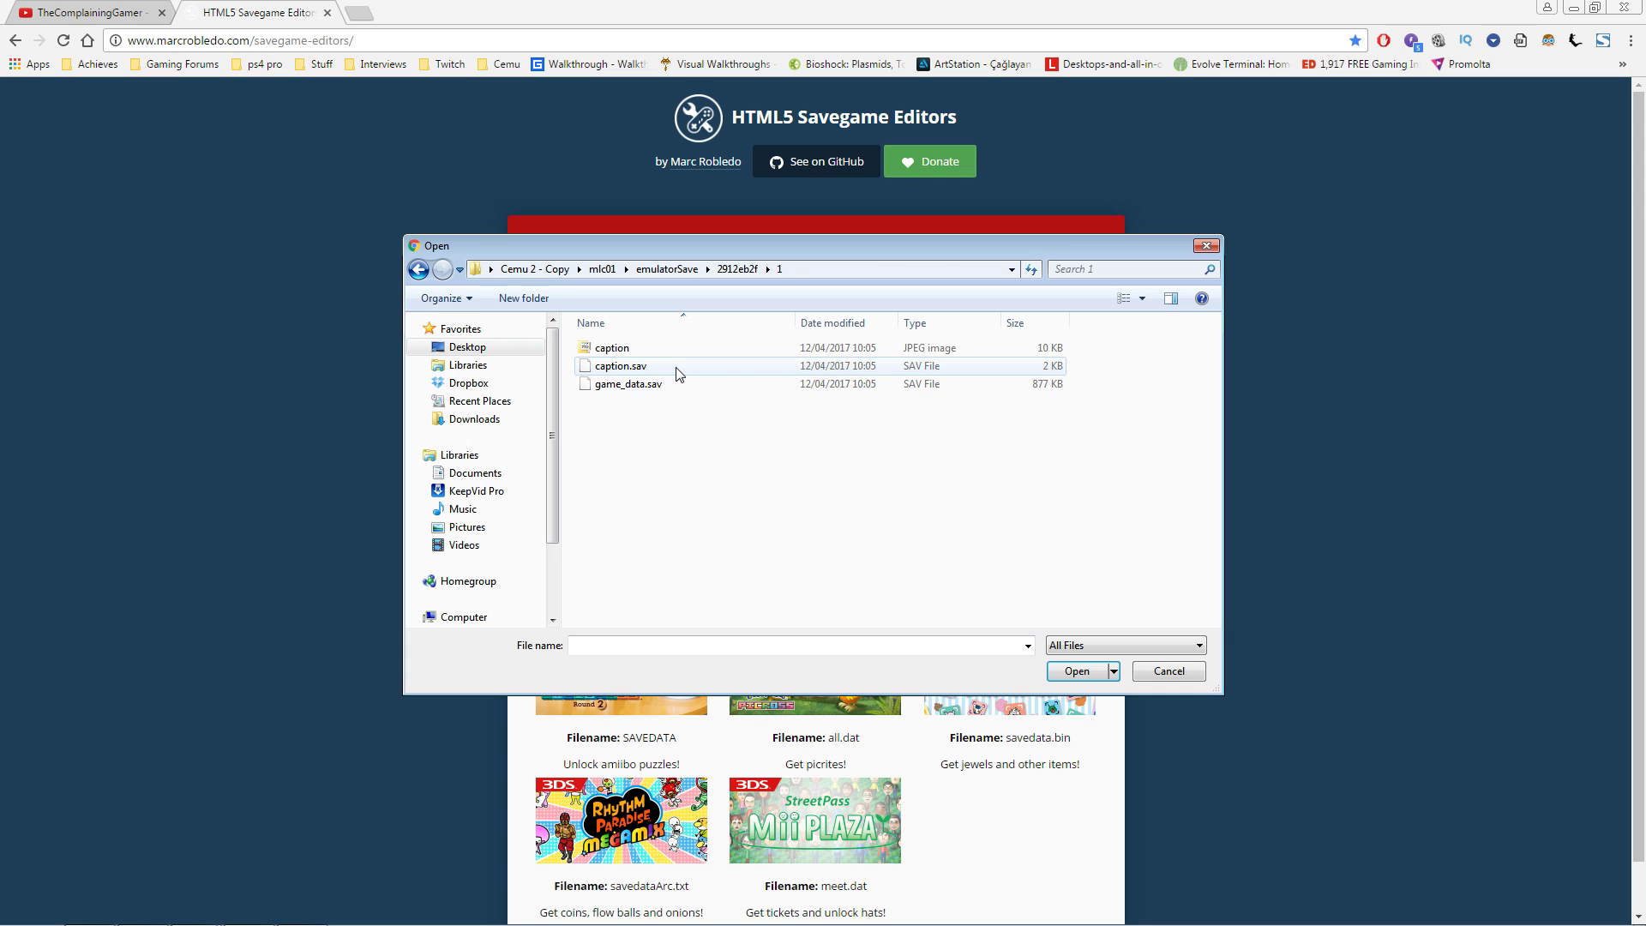
click(681, 388)
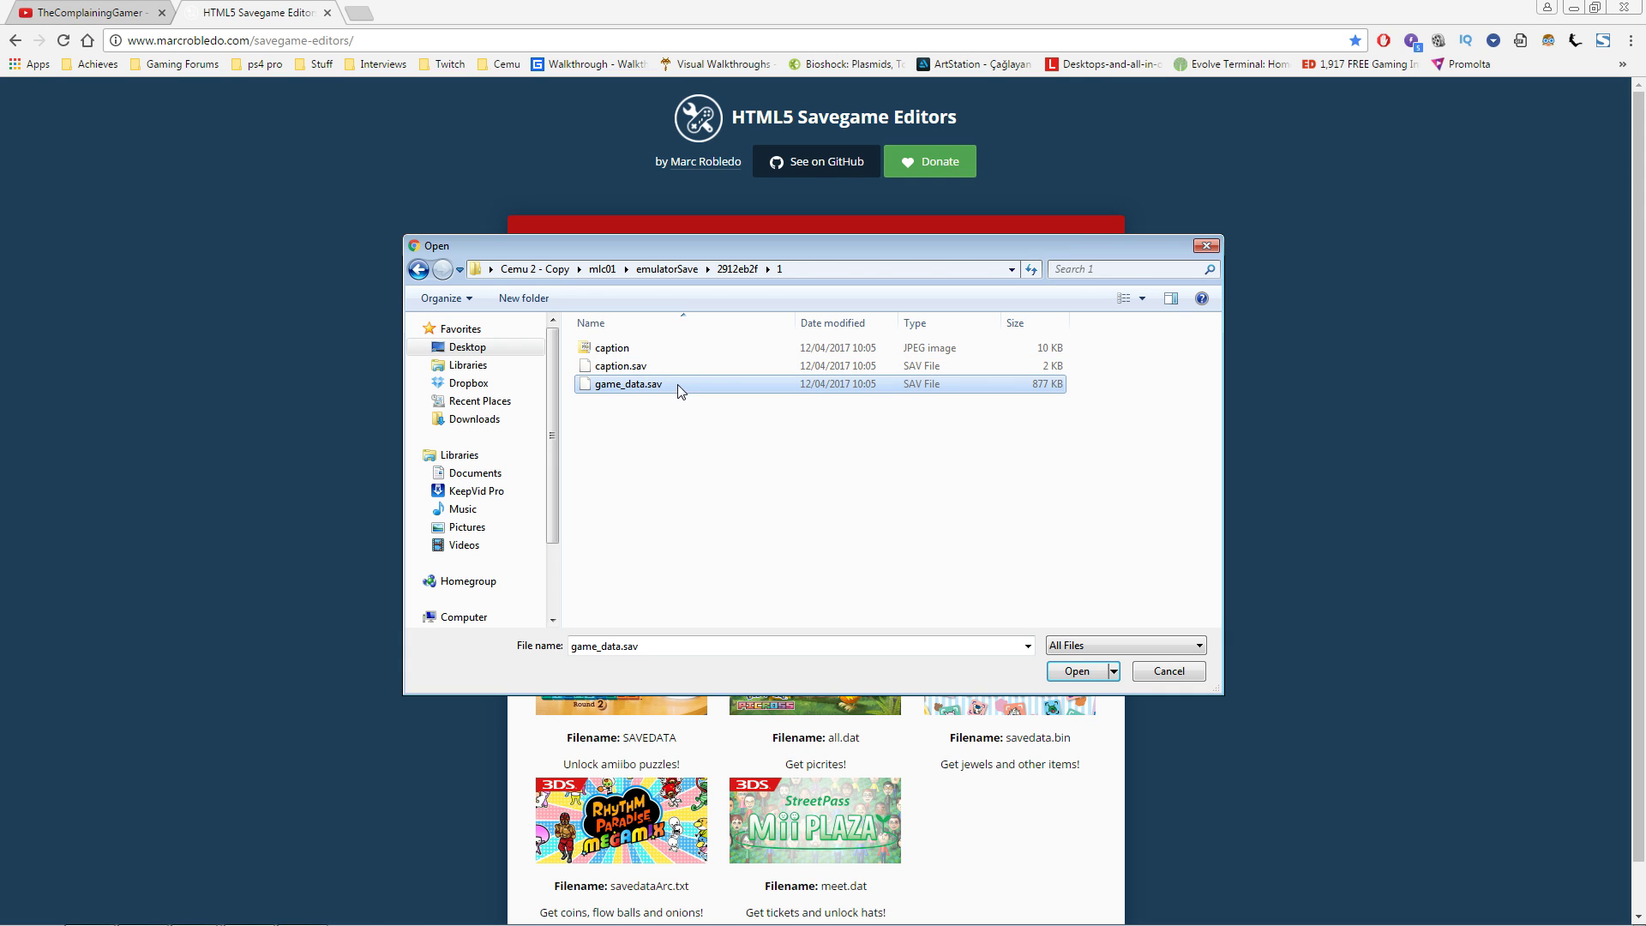
click(1073, 672)
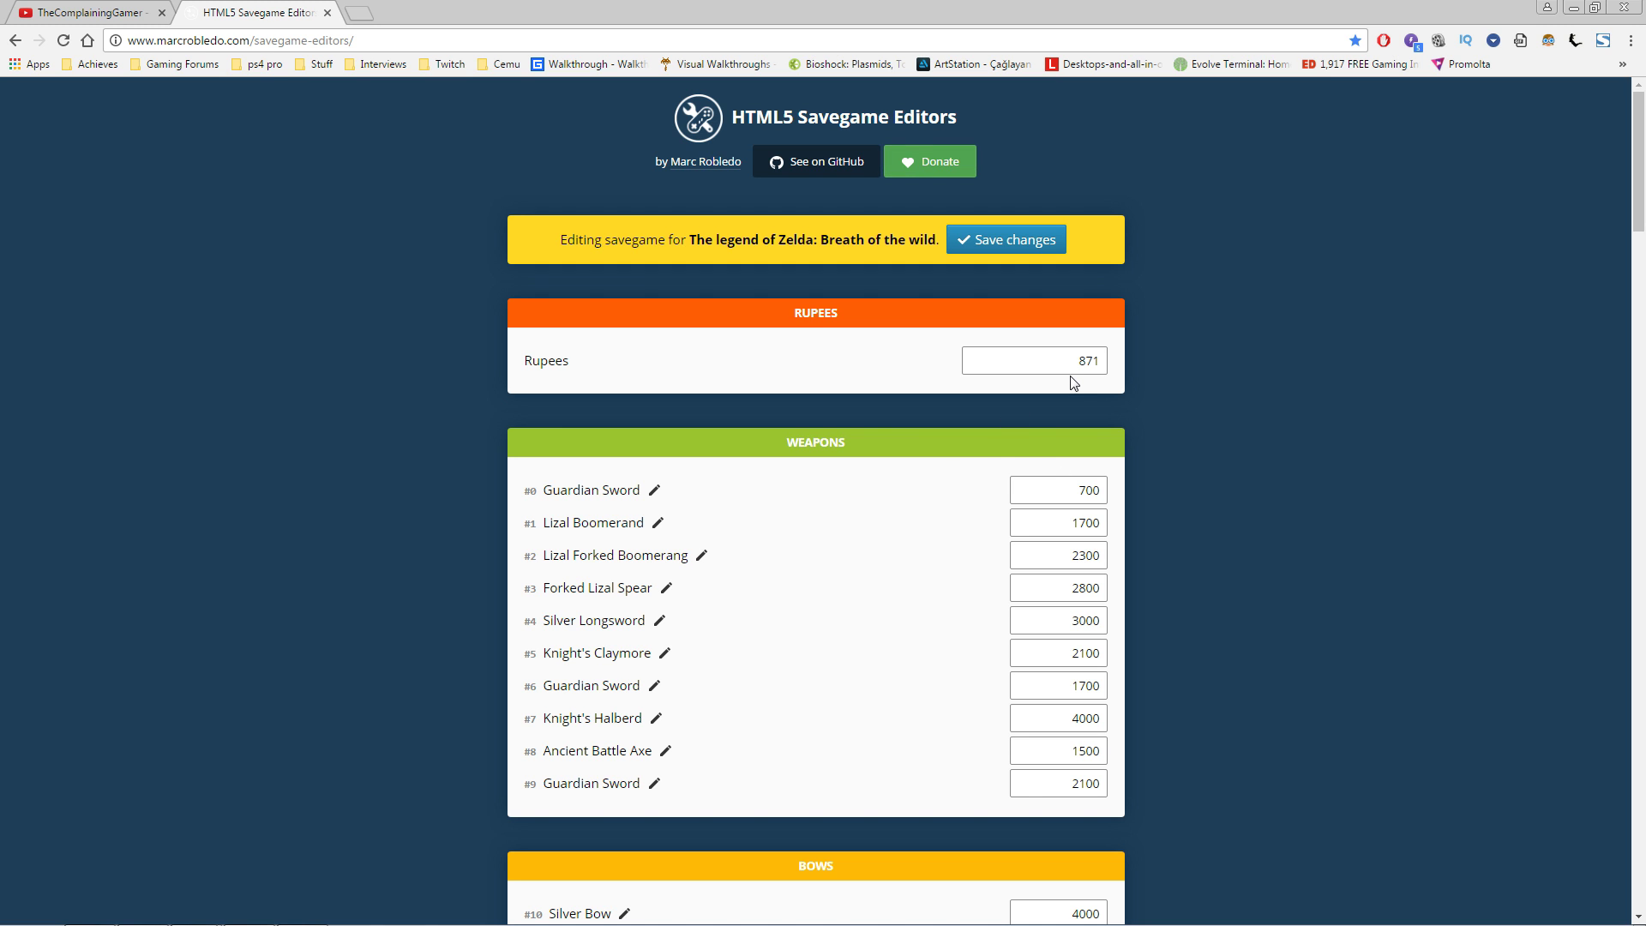
Switch to Cemu, open the in-game inventory and compare its weapons with the editor's list, checking the Knight's Claymore slot.
click(1578, 8)
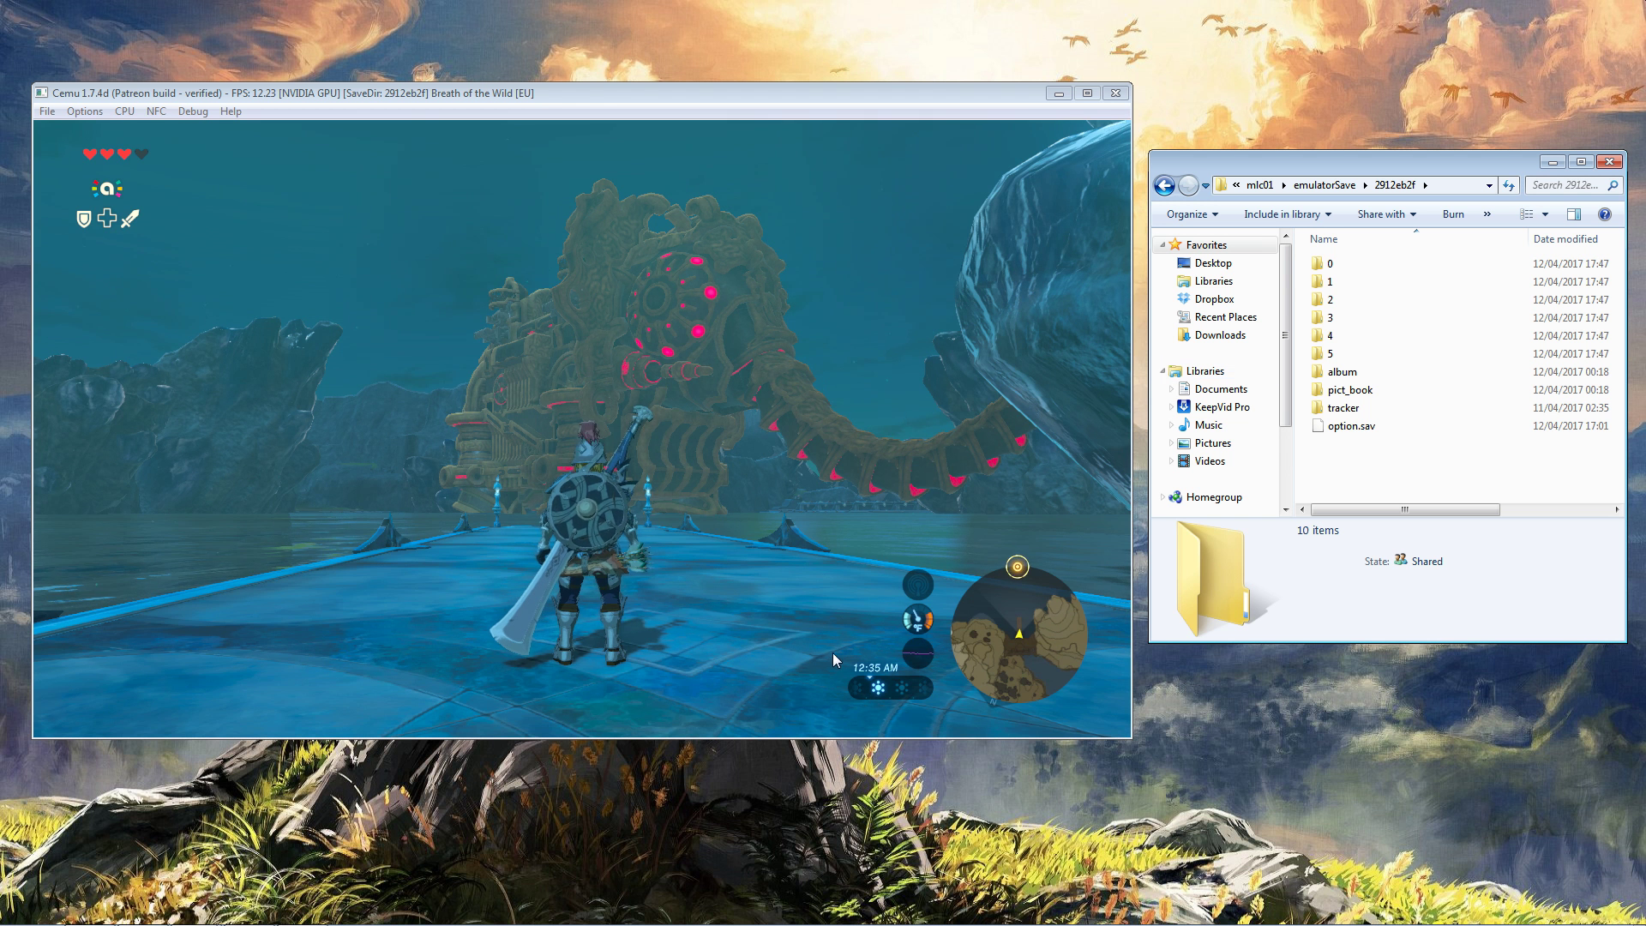
key(plus)
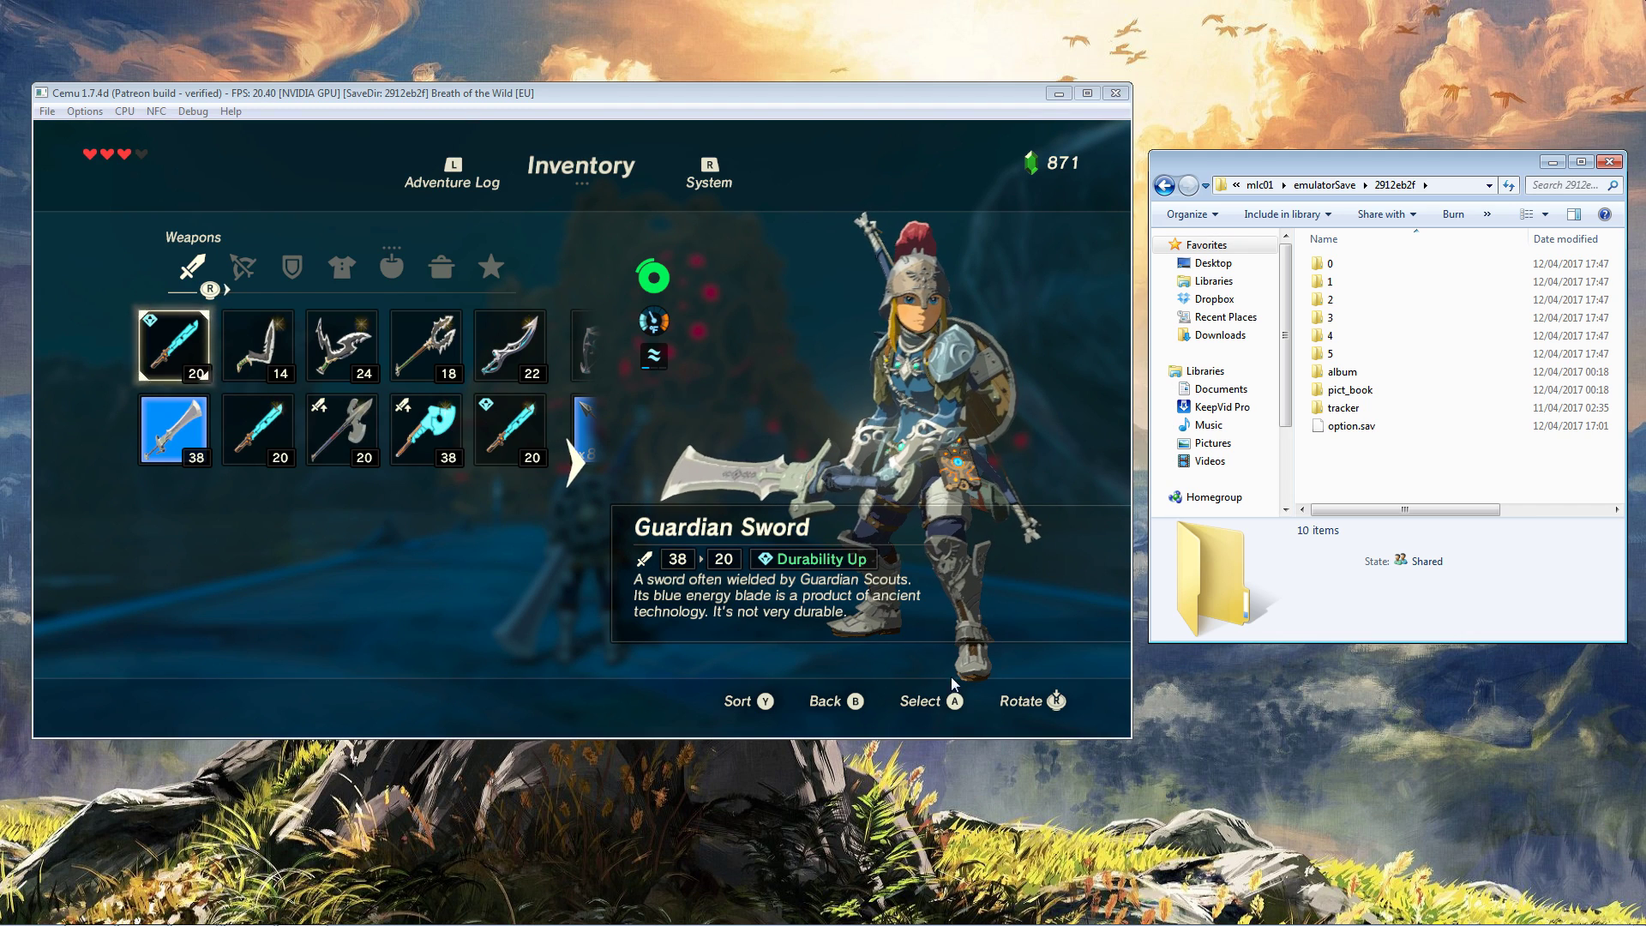
key(Down)
key(Right)
key(Up)
key(Left)
key(Down)
key(Right)
key(Up)
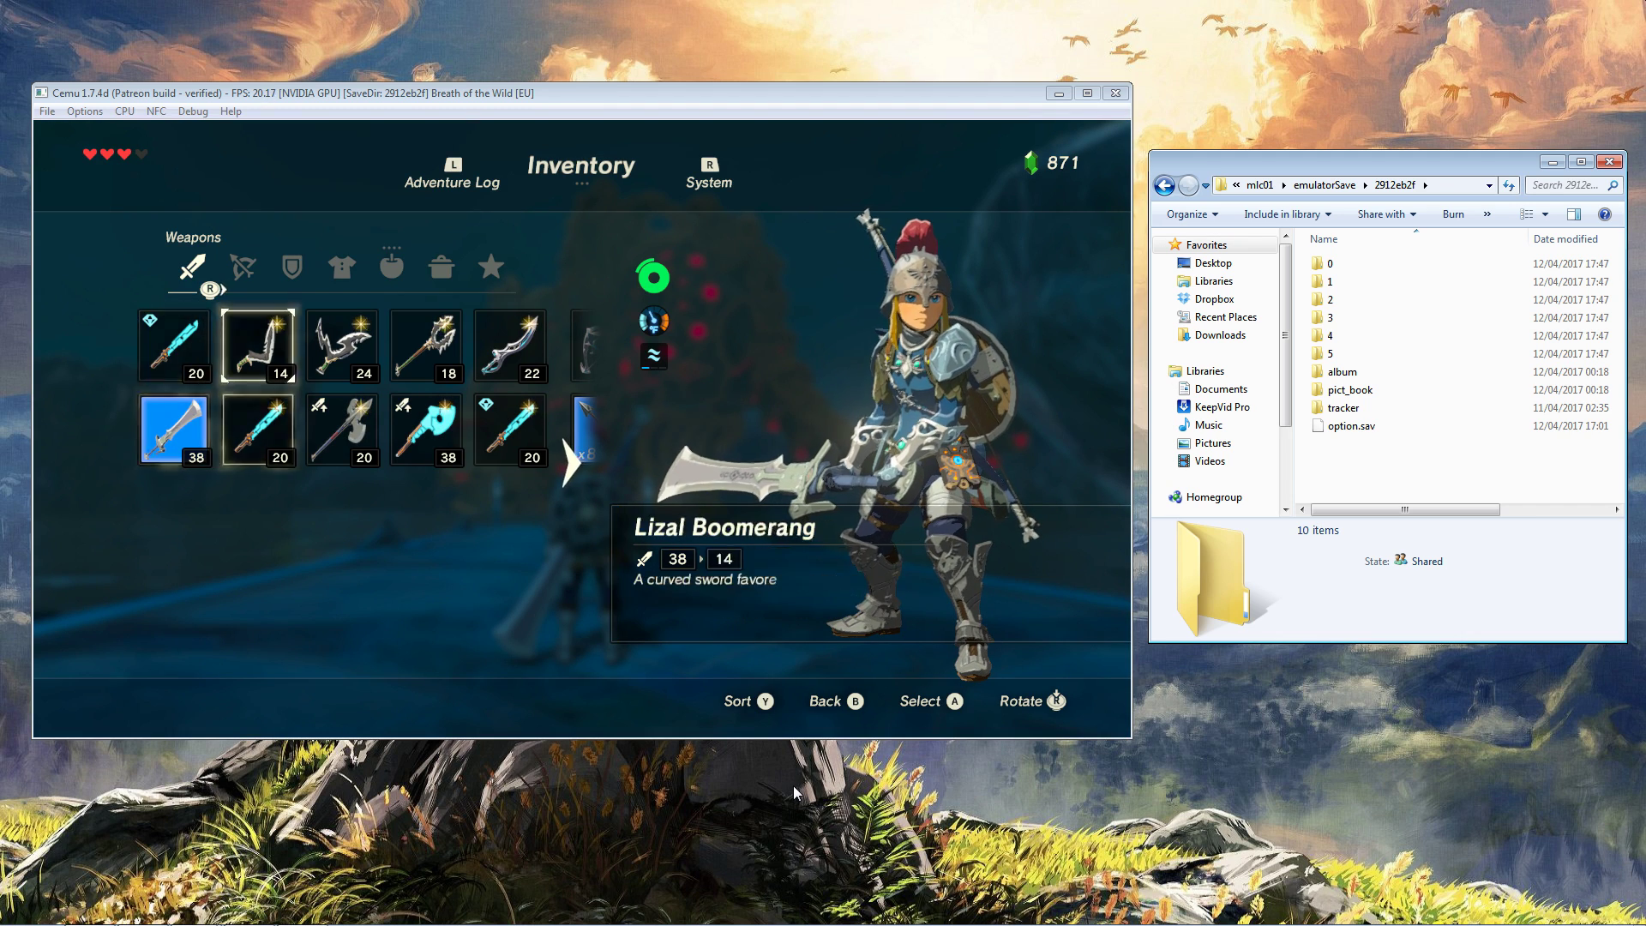
key(Left)
key(Down)
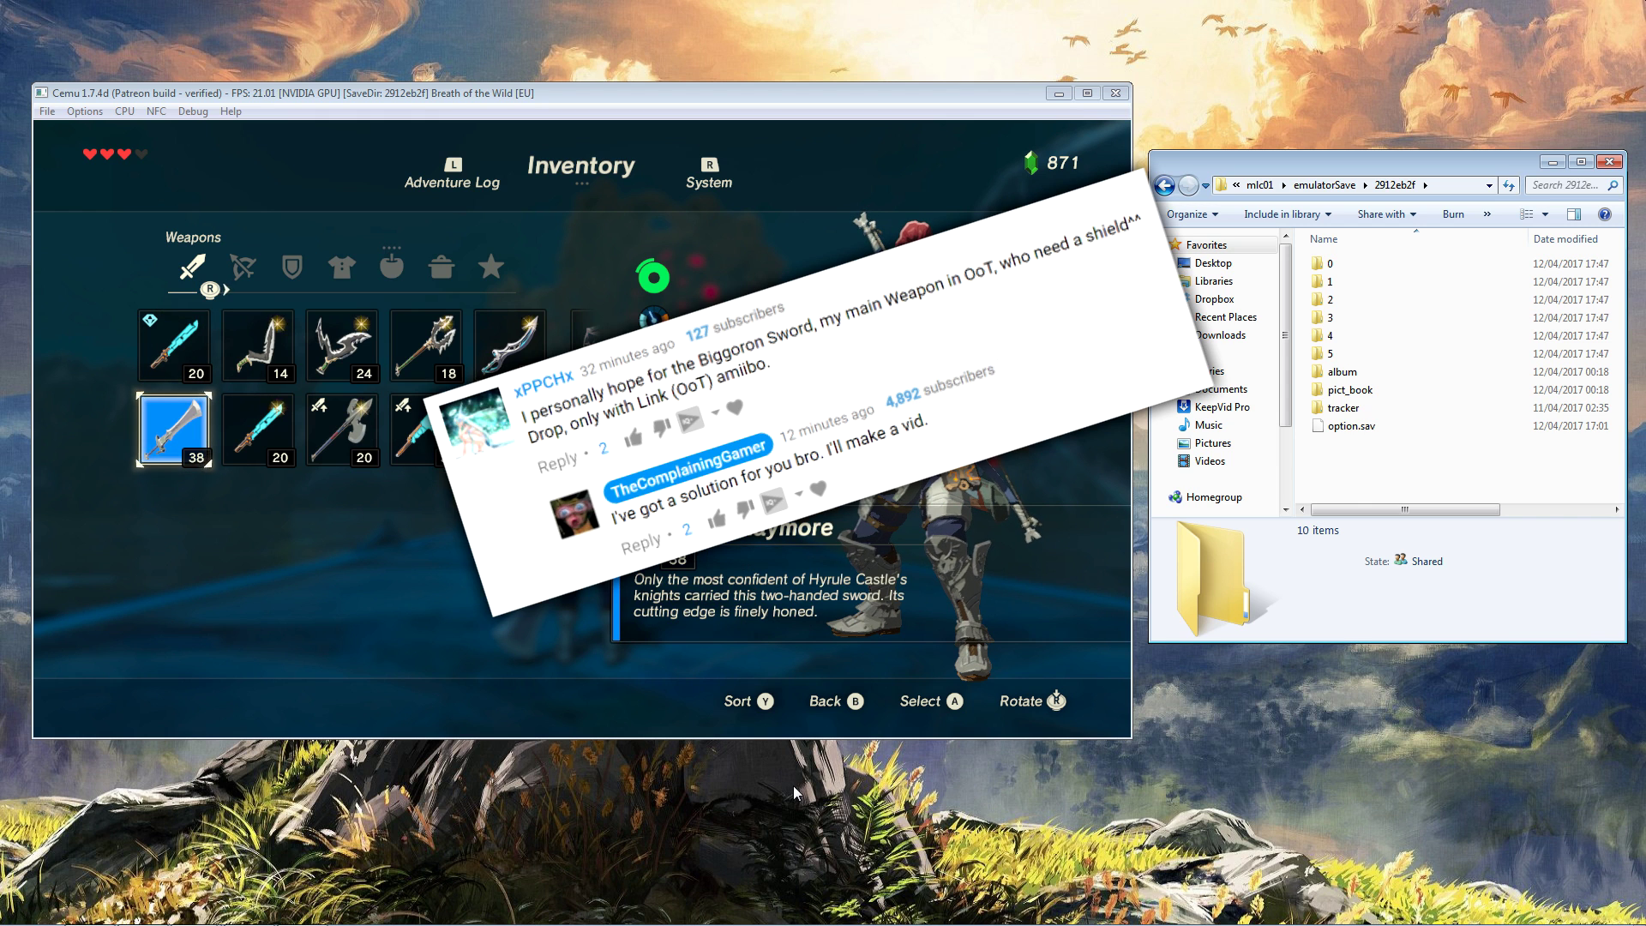
key(Up)
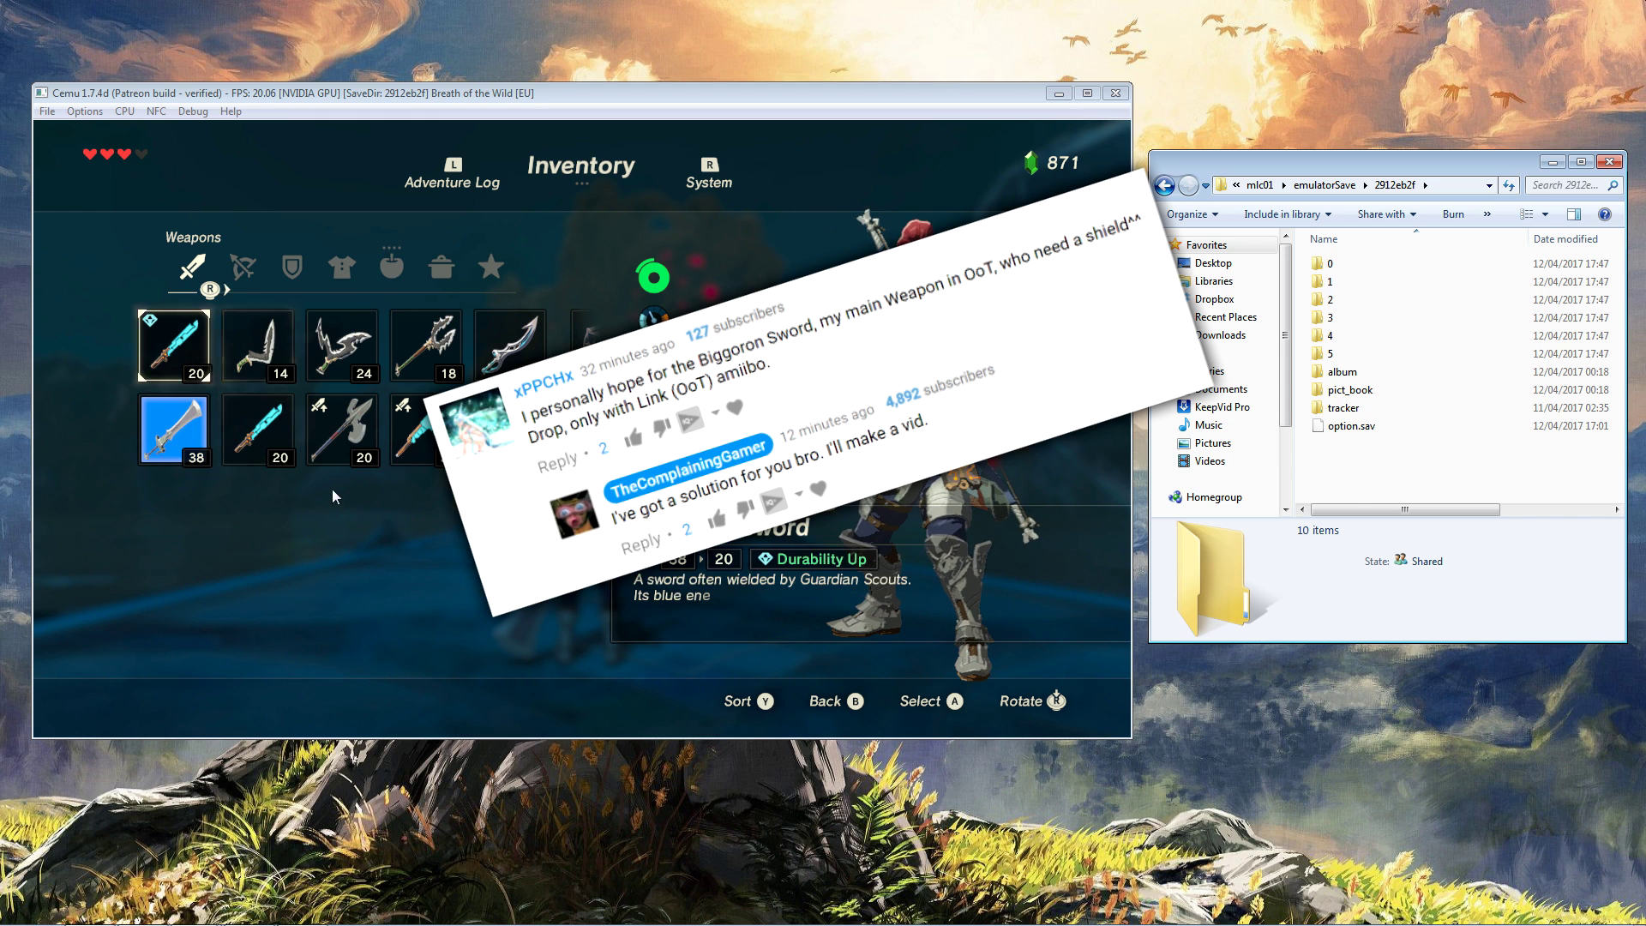
key(Down)
key(Up)
key(Down)
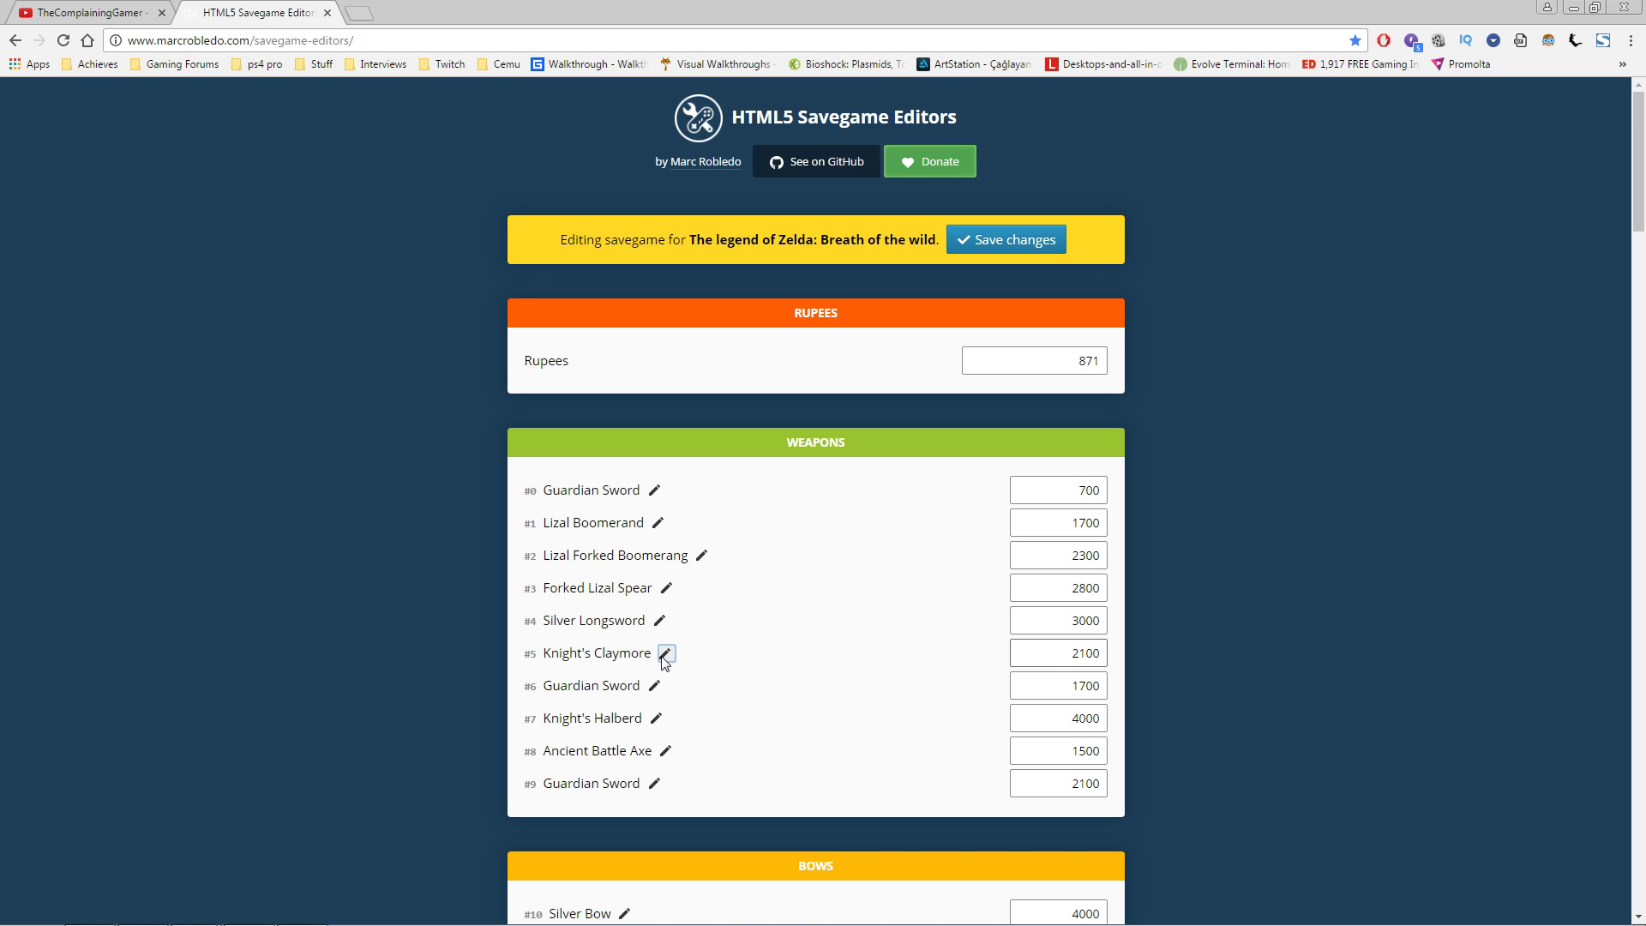
Change weapon #5, the Knight's Claymore, to Biggoron's Sword (Ocarina of Time) with a value of 9000.
click(665, 654)
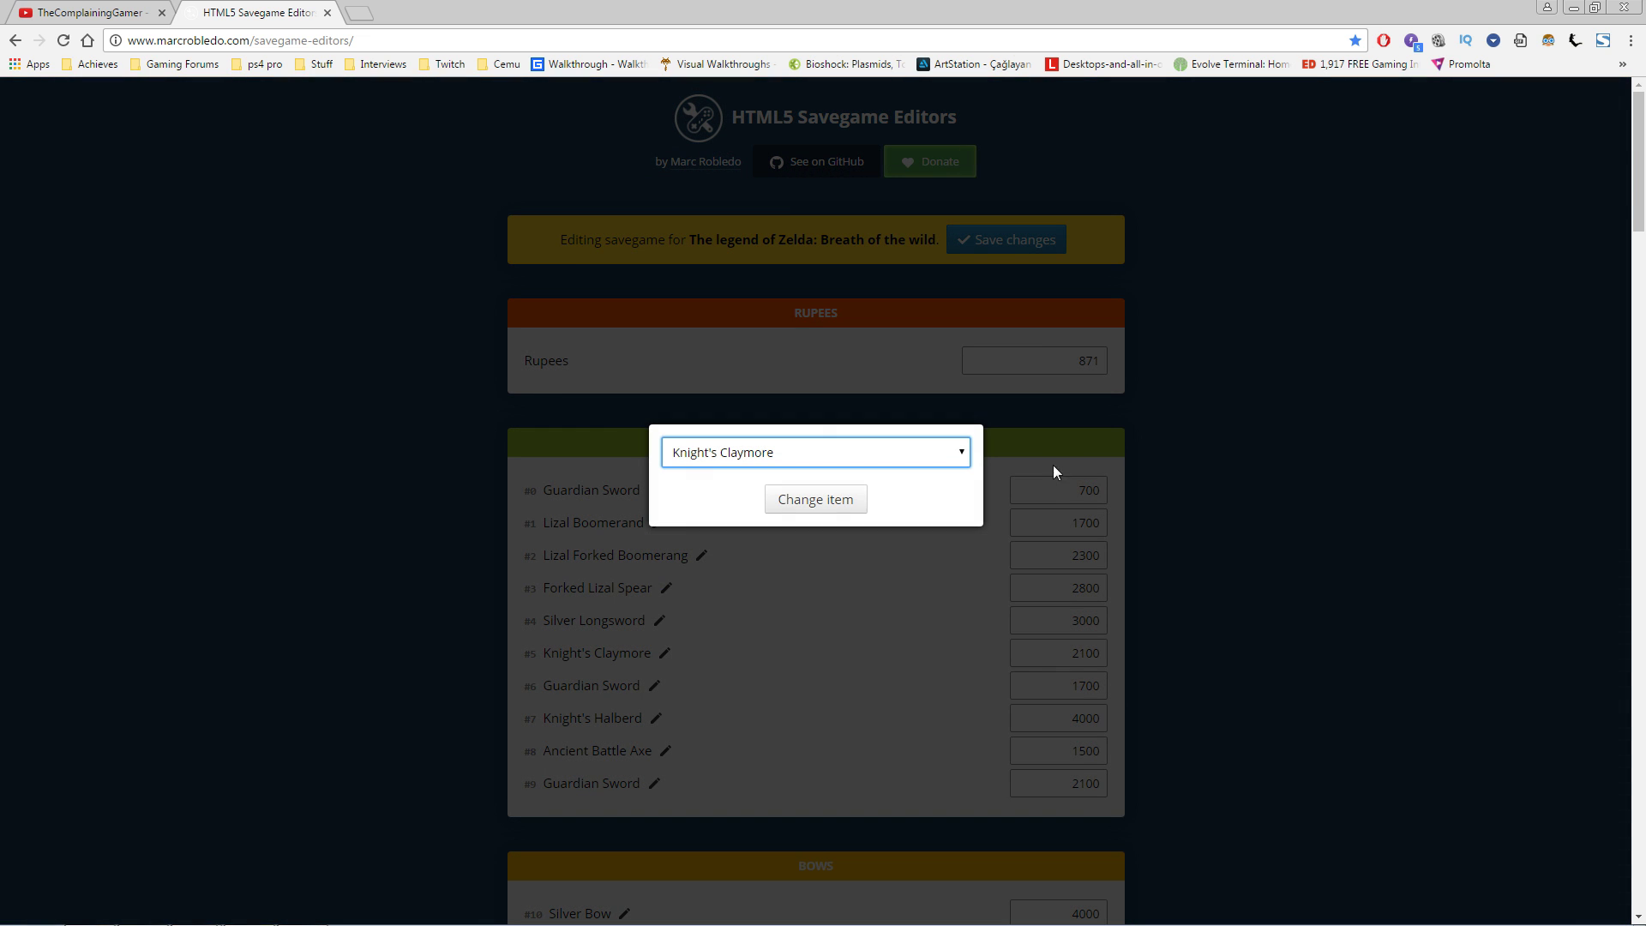
click(962, 452)
scroll(913, 538, up, 5)
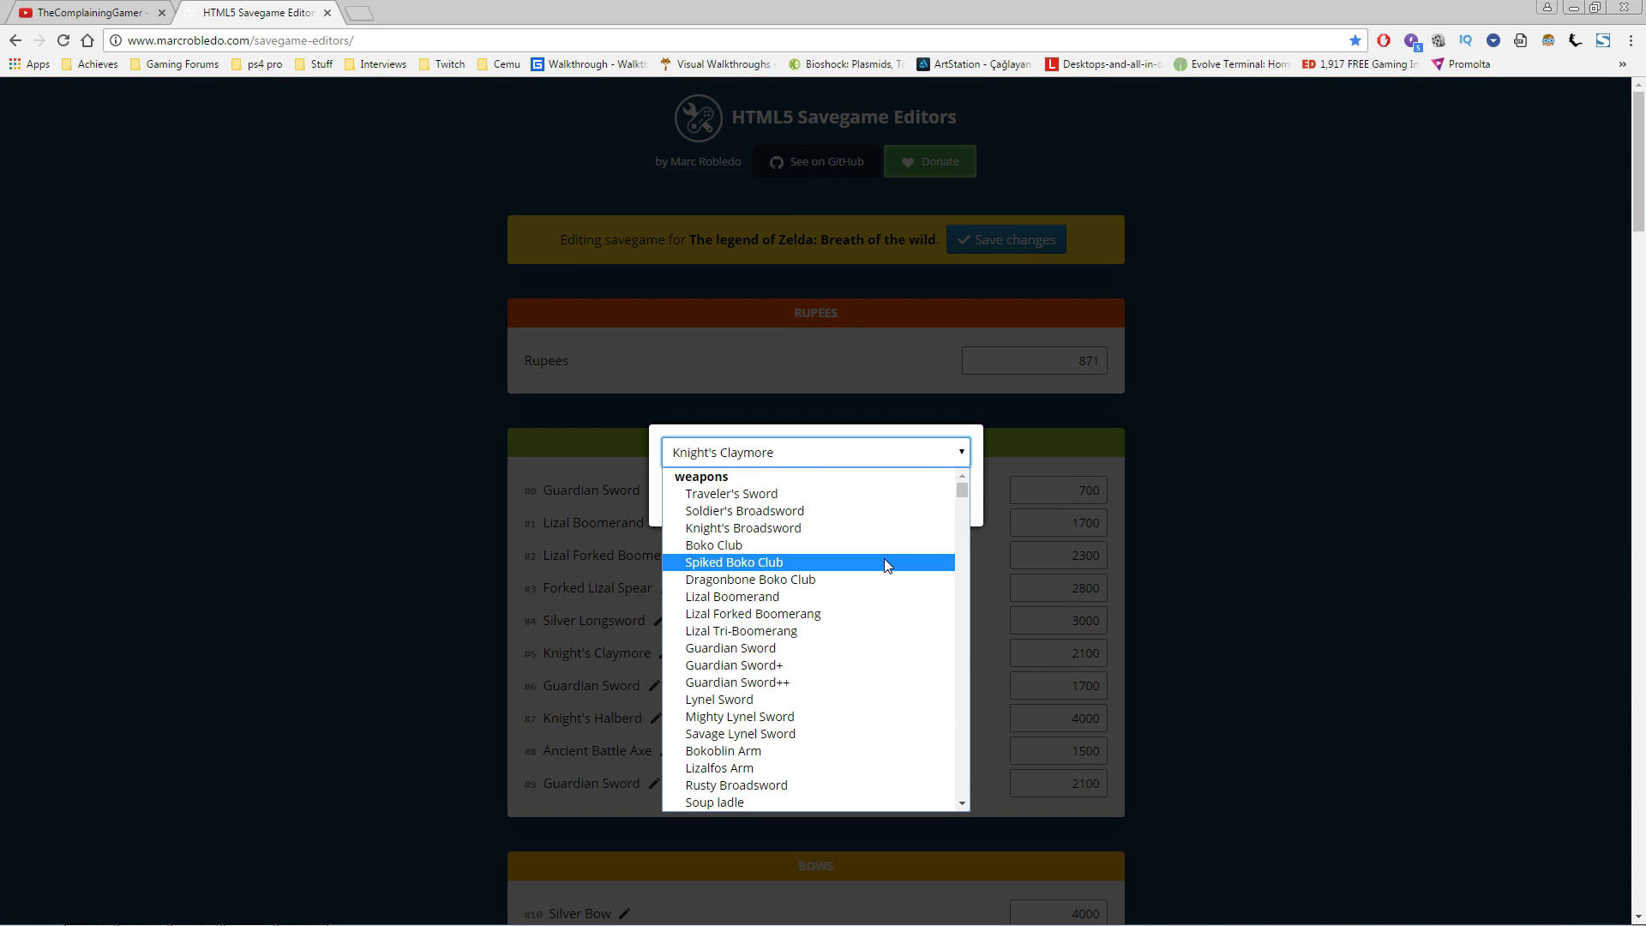
scroll(885, 562, down, 4)
scroll(886, 562, up, 2)
scroll(886, 562, down, 8)
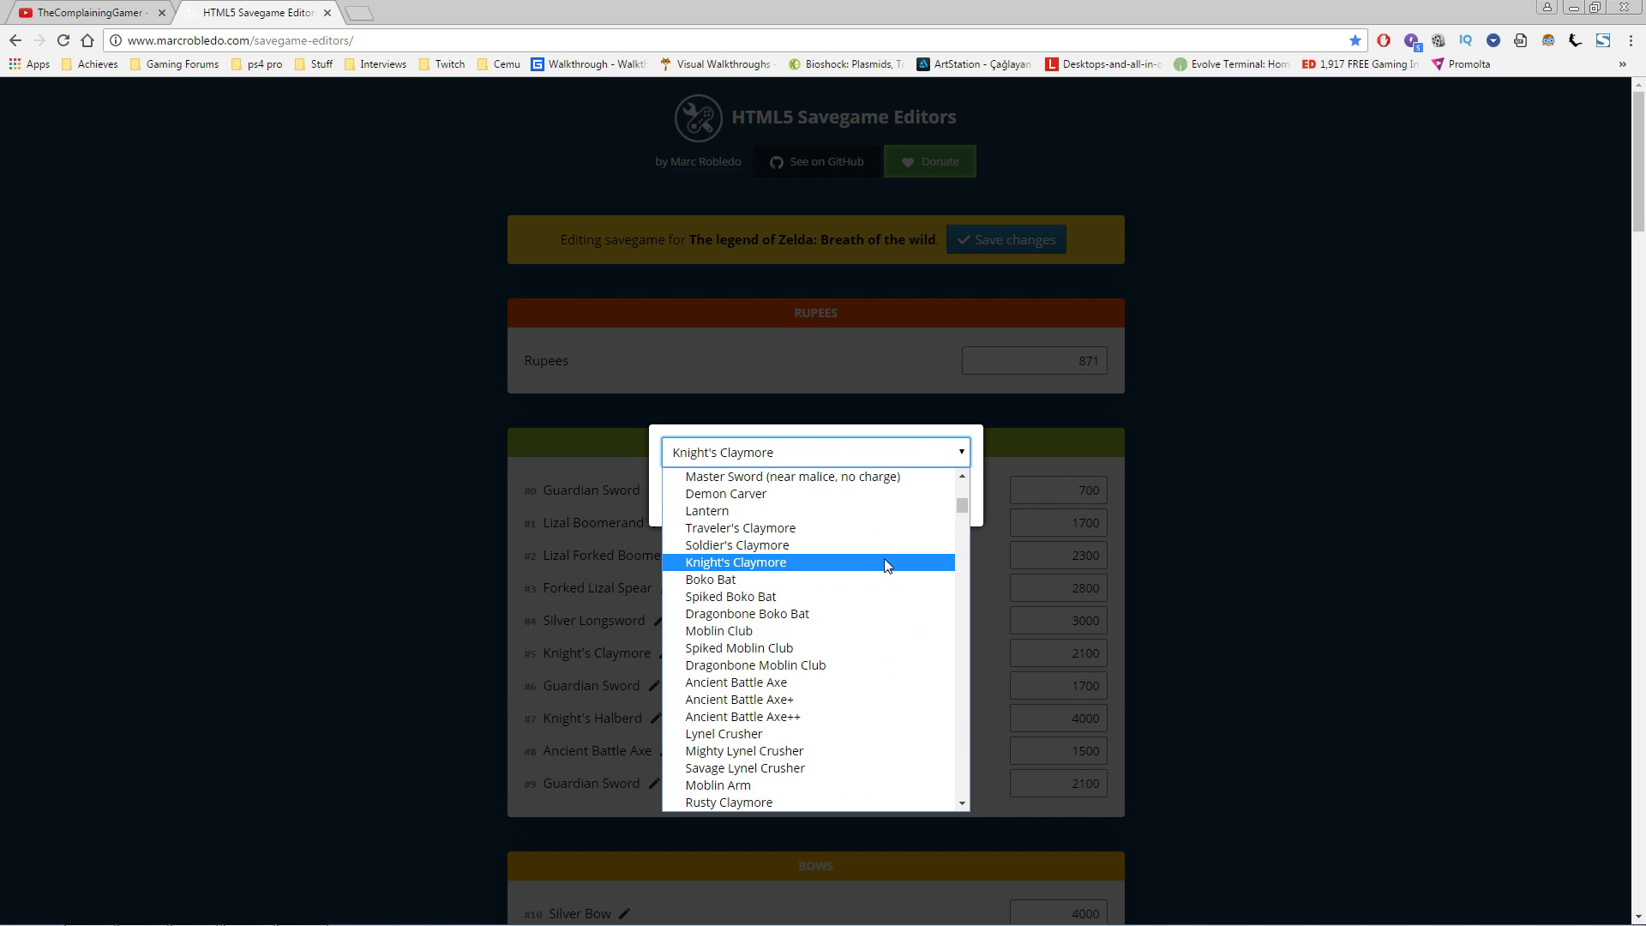
scroll(883, 558, up, 5)
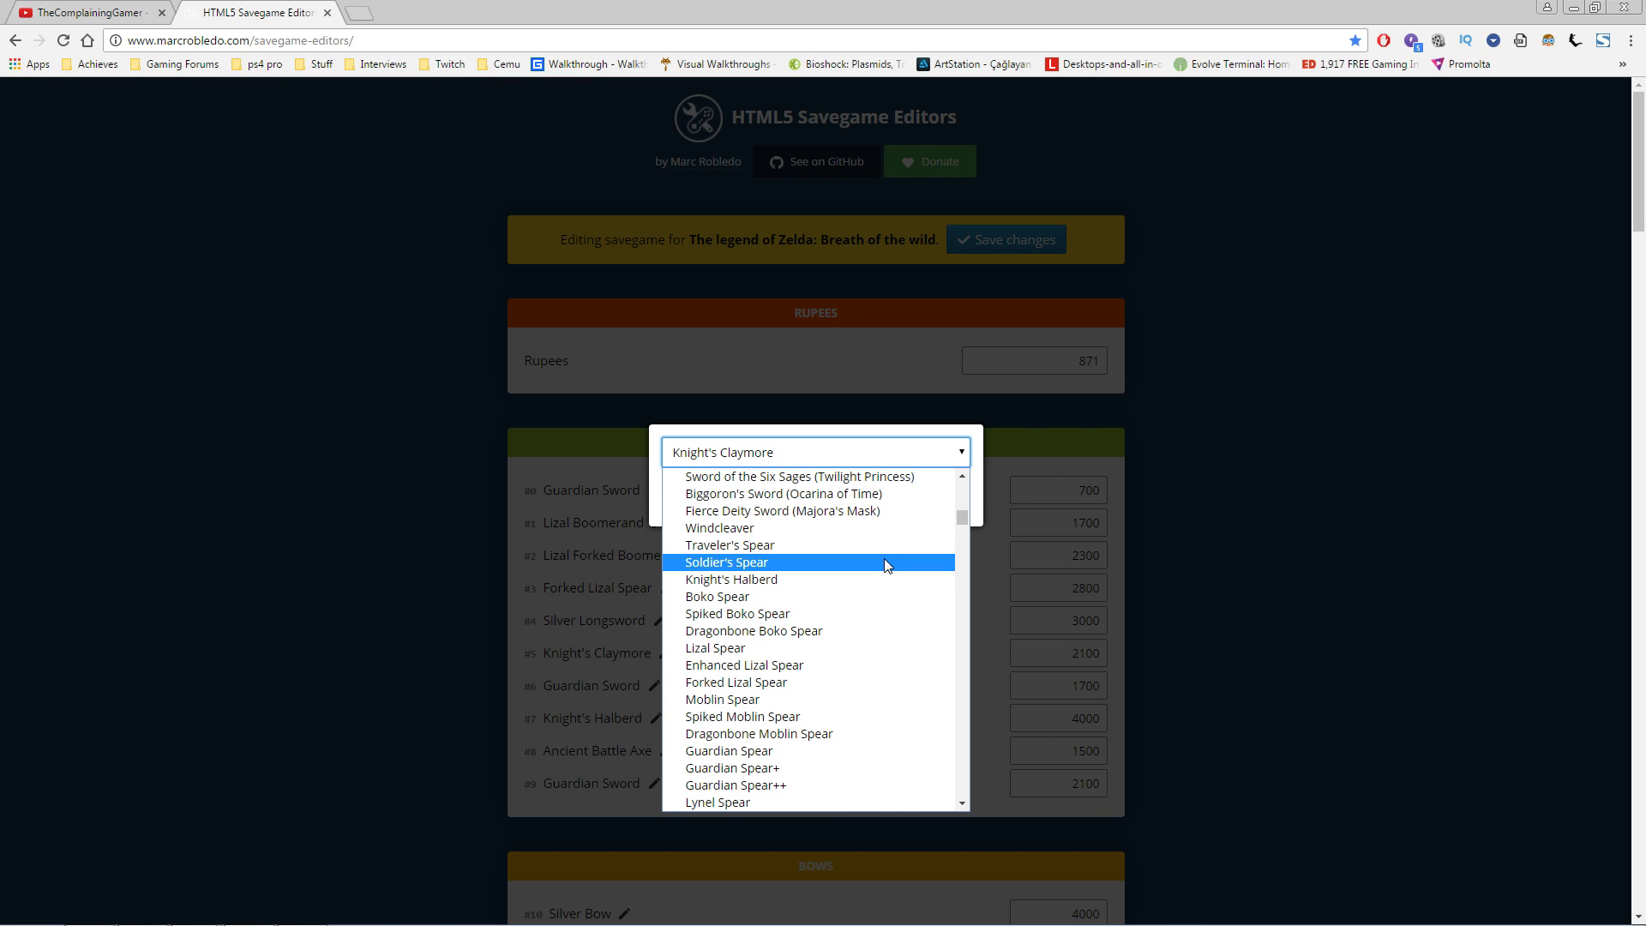
click(867, 495)
click(857, 500)
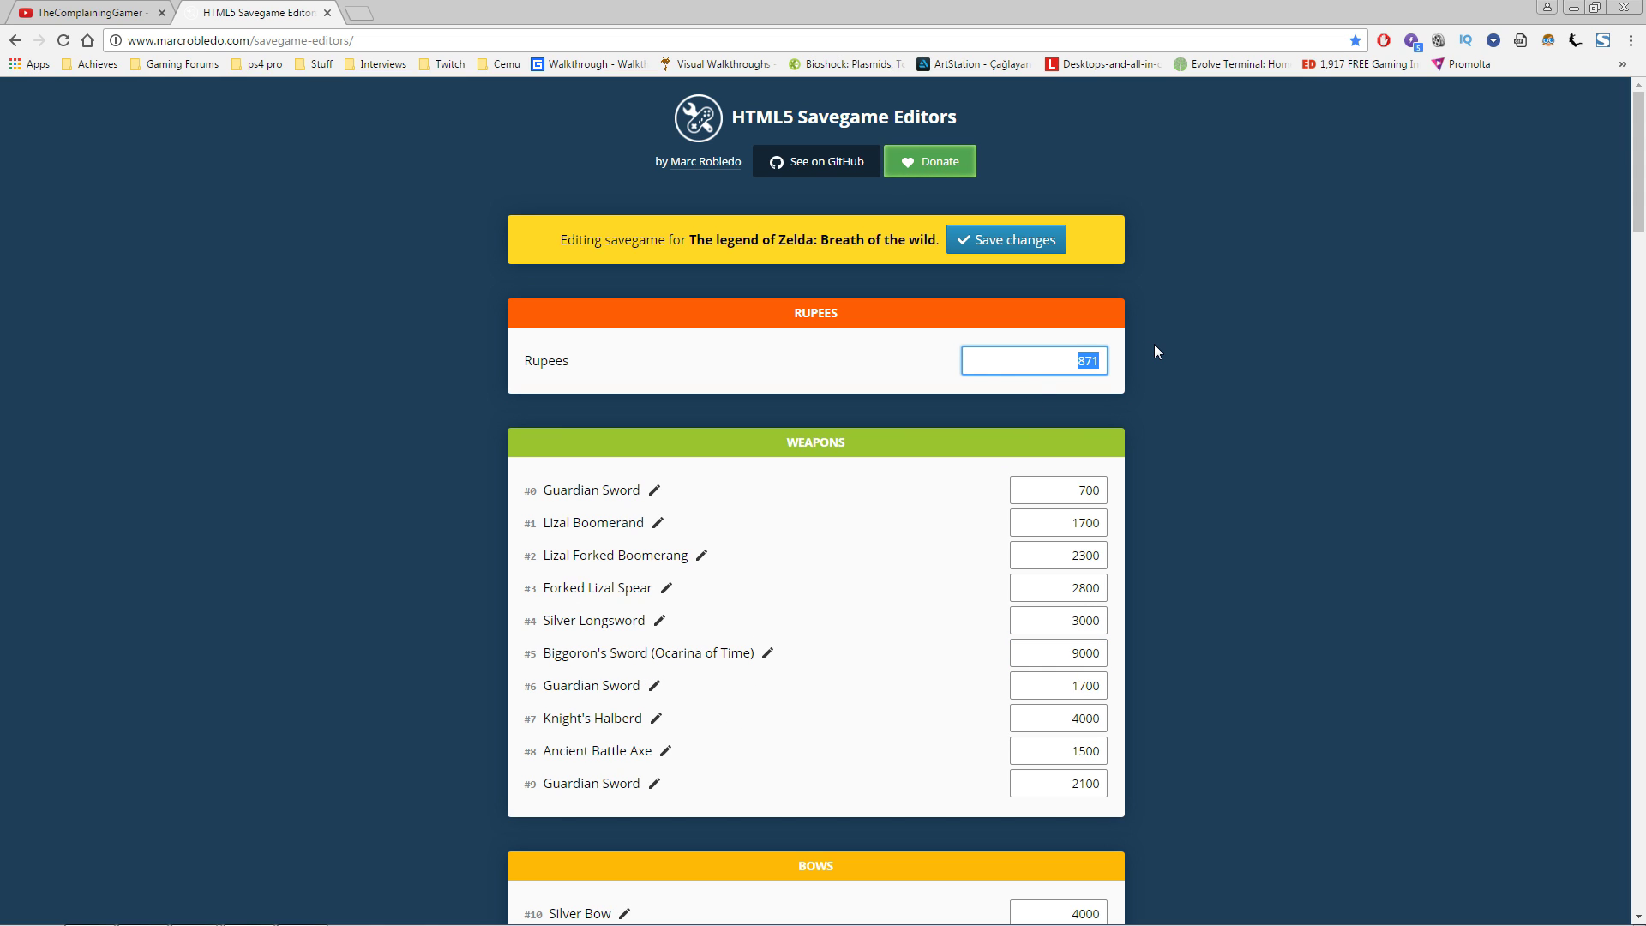
Set the rupees to 999999, save the savegame changes as a download and minimise the browser.
text(99999999)
click(1043, 247)
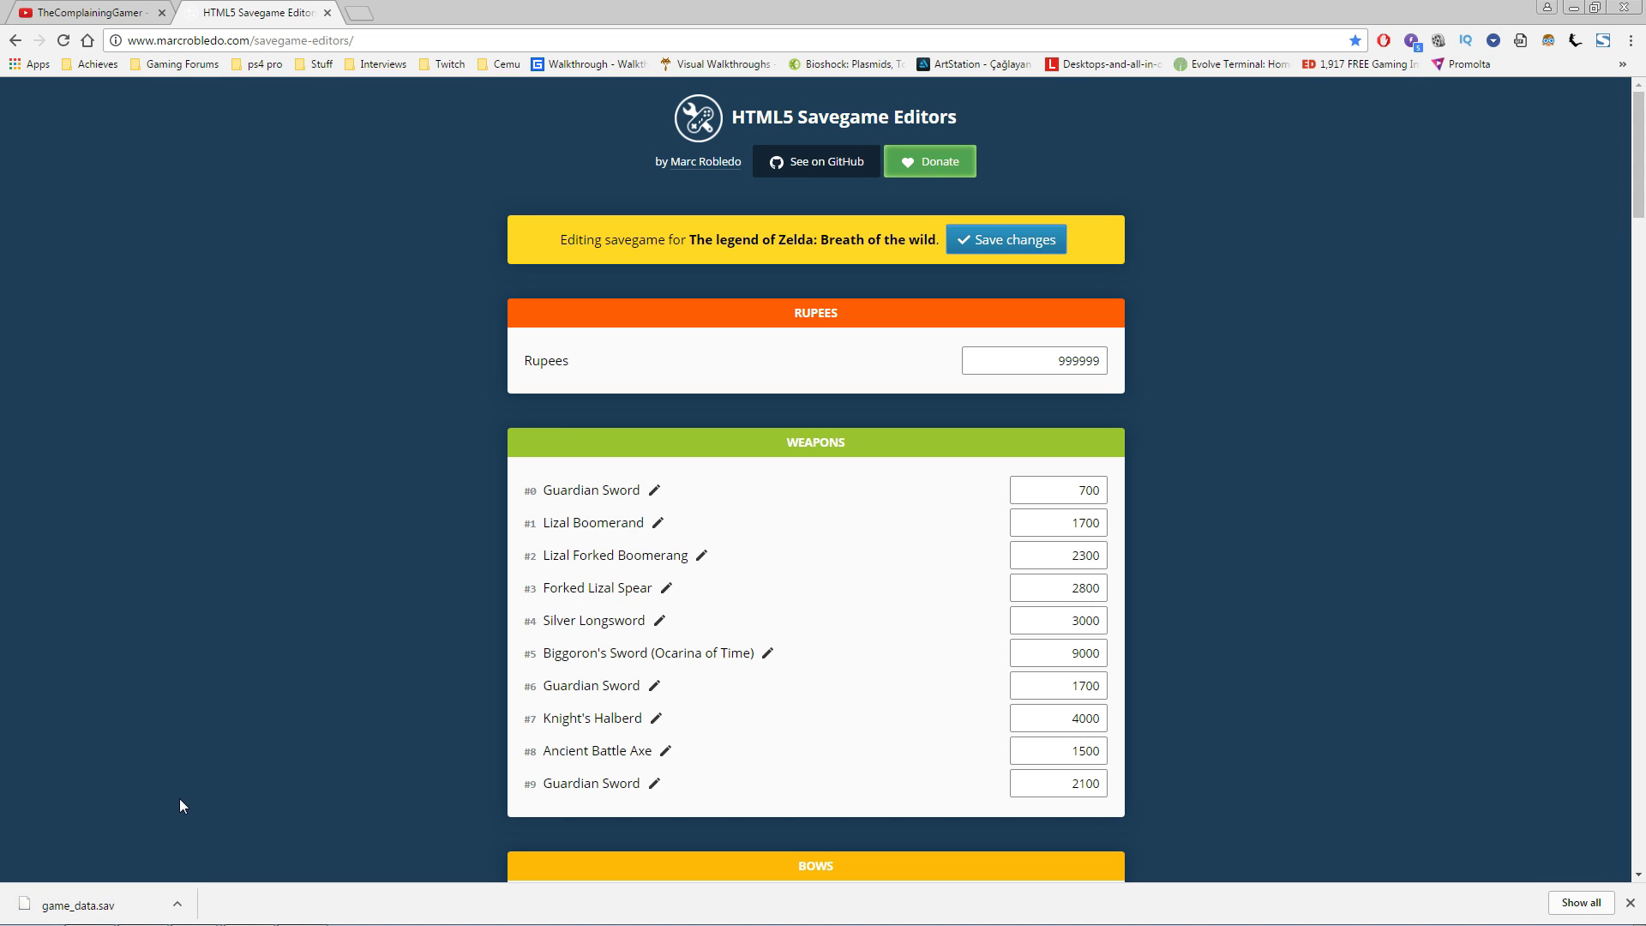
click(1576, 8)
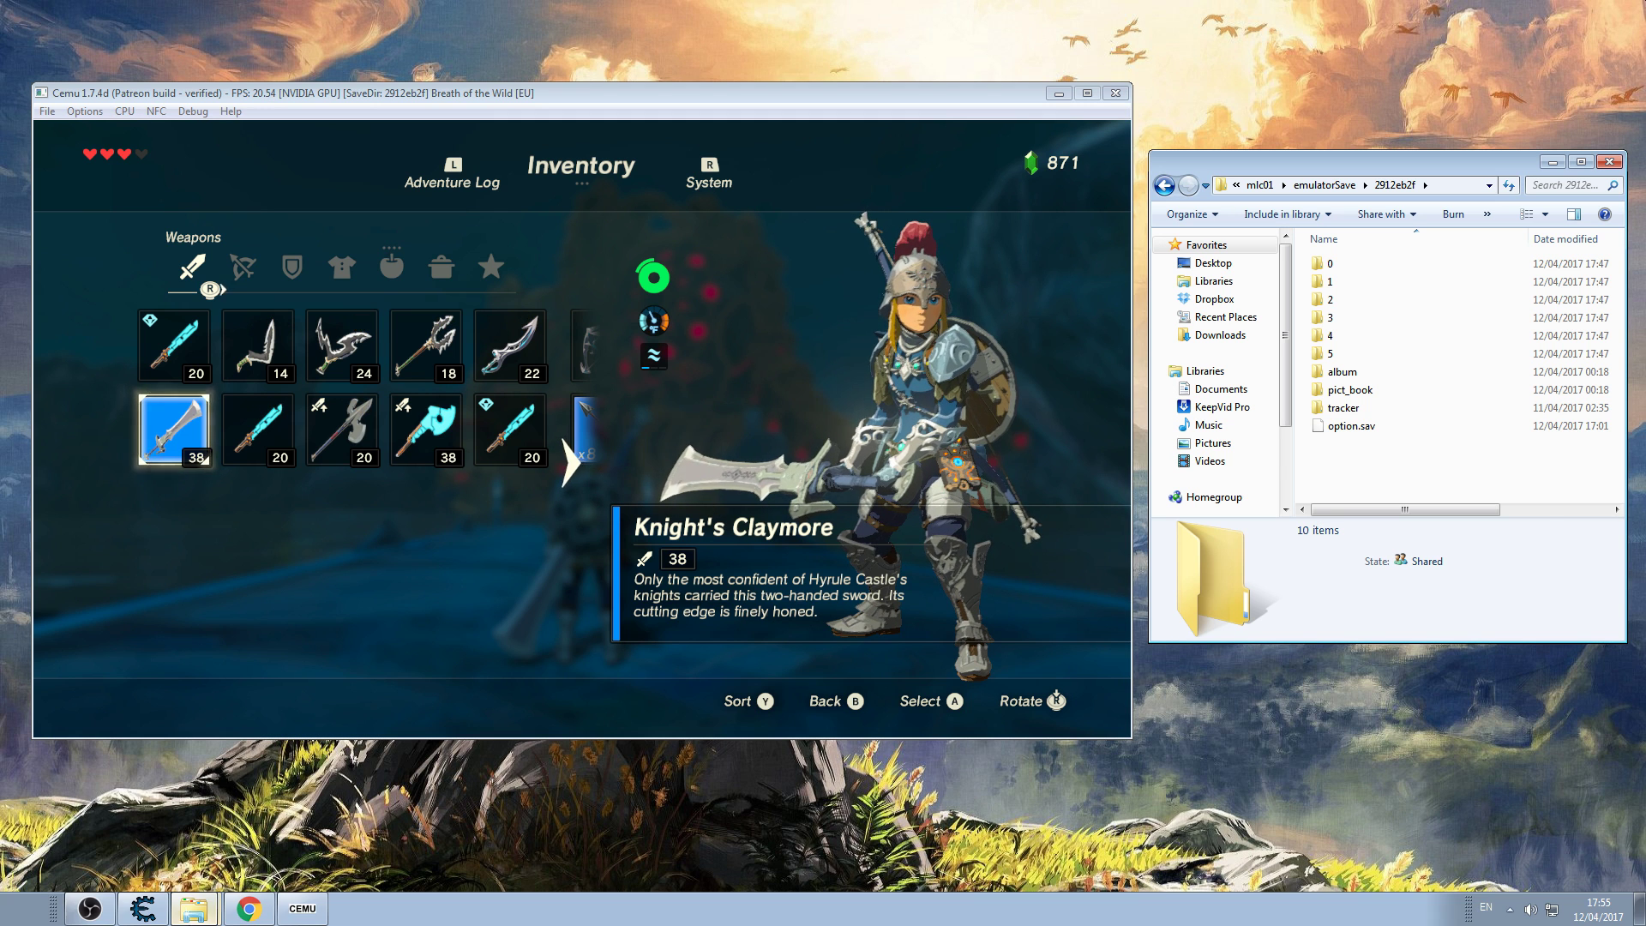
Copy the edited game_data.sav from the Downloads folder into save folder 0, replacing the existing file.
click(212, 853)
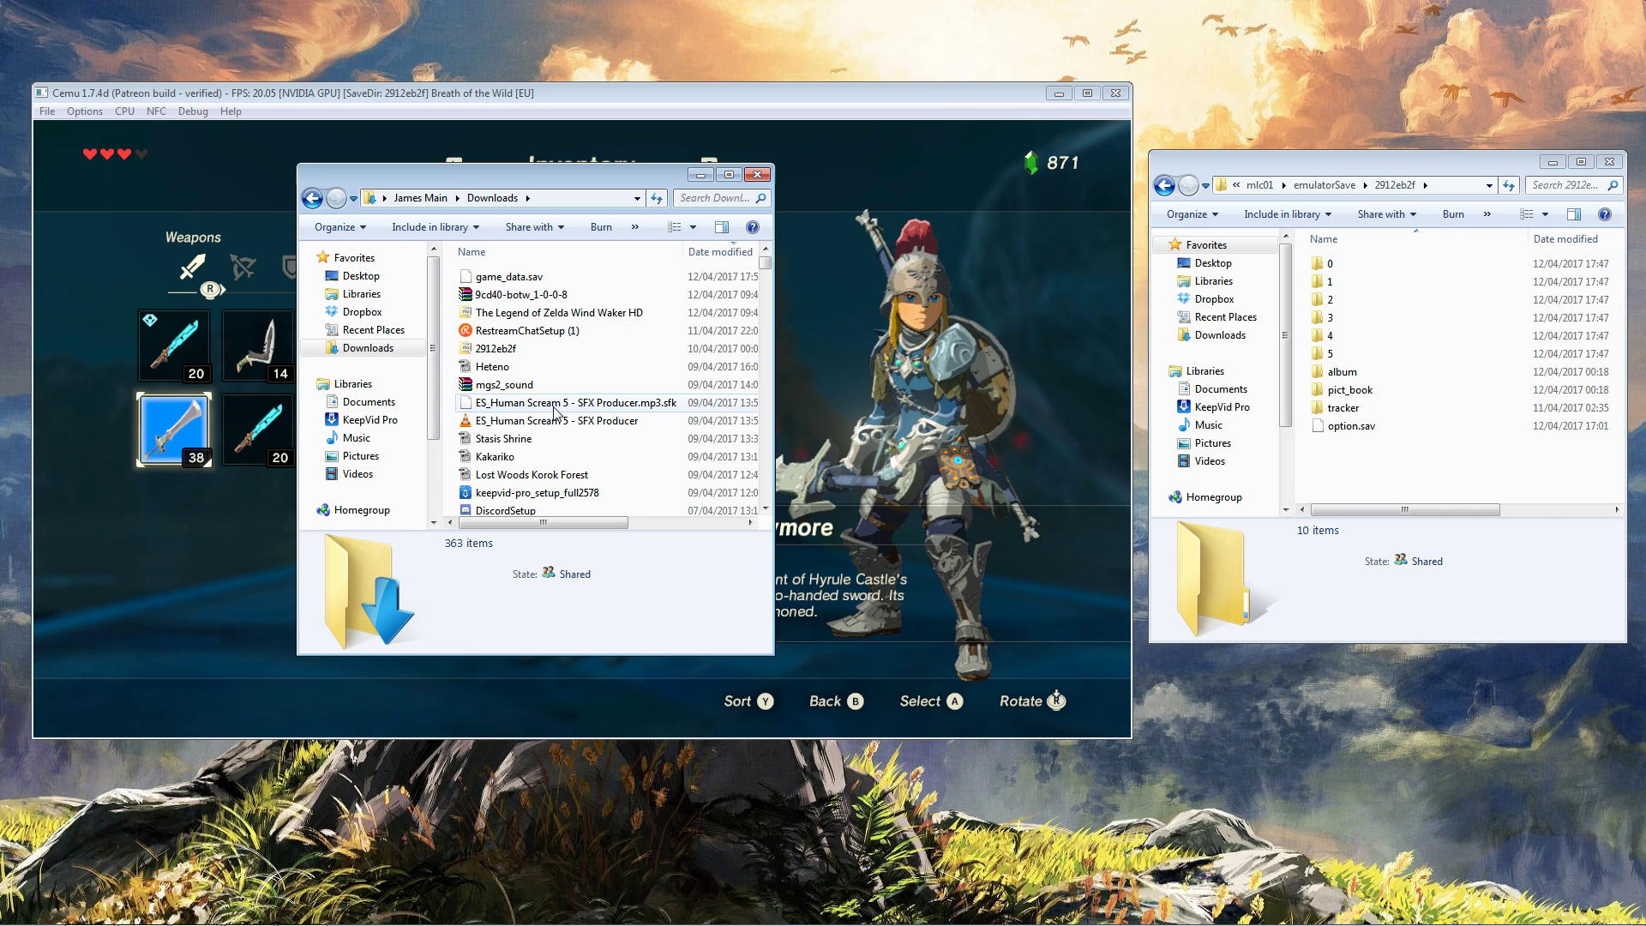
click(564, 283)
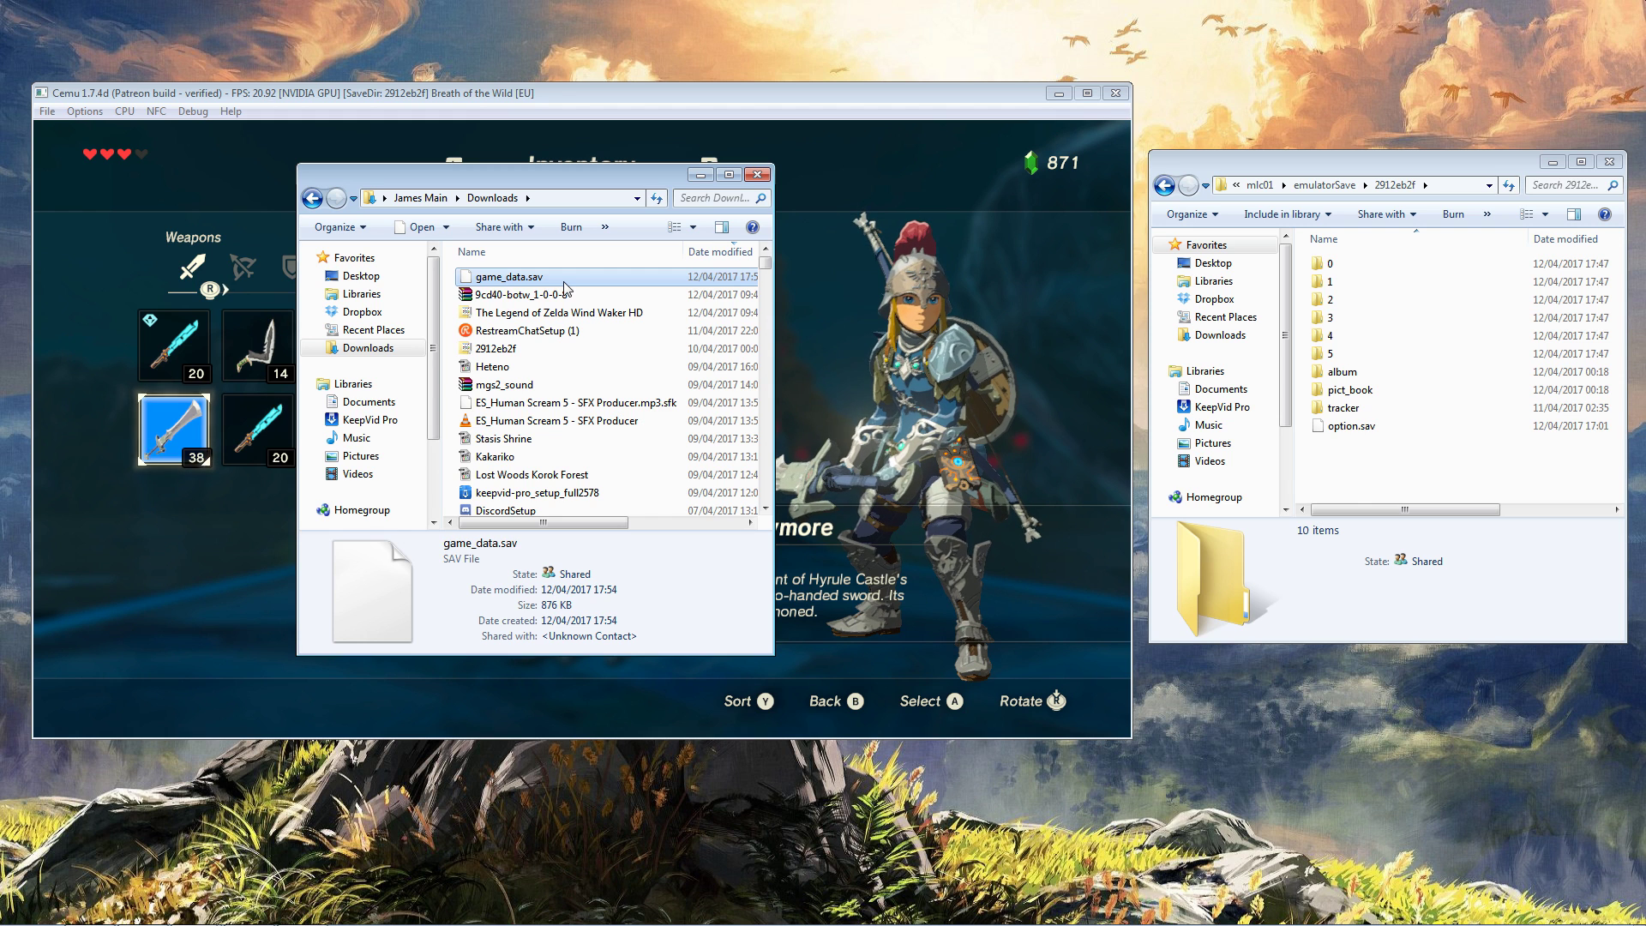
double_click(1377, 265)
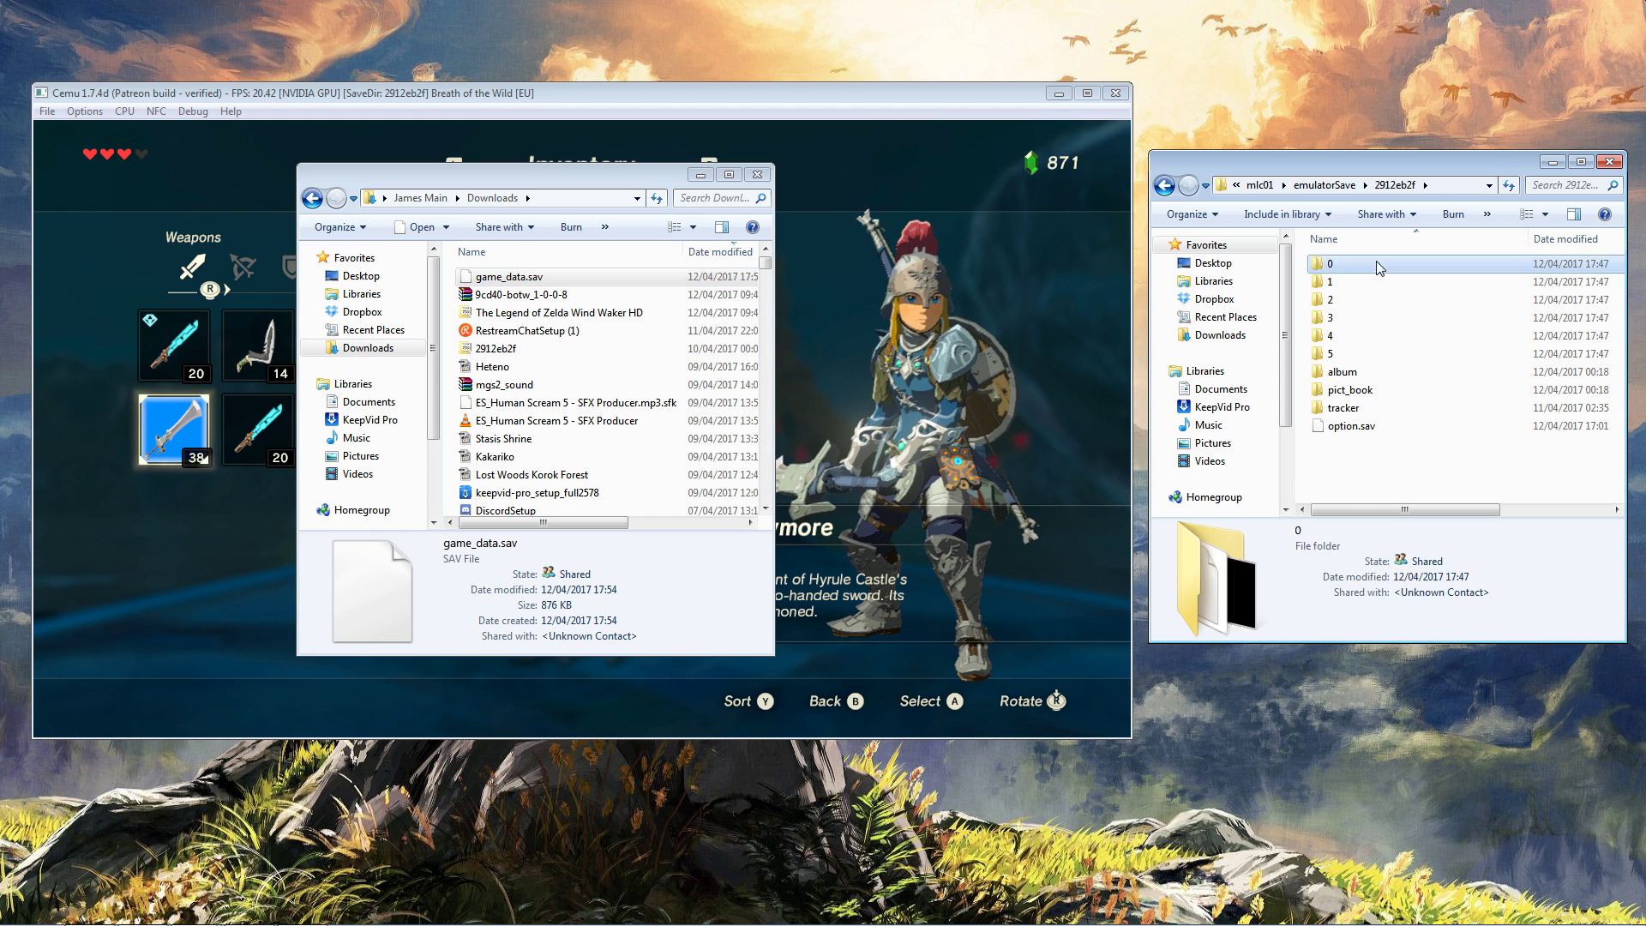
key(ctrl+v)
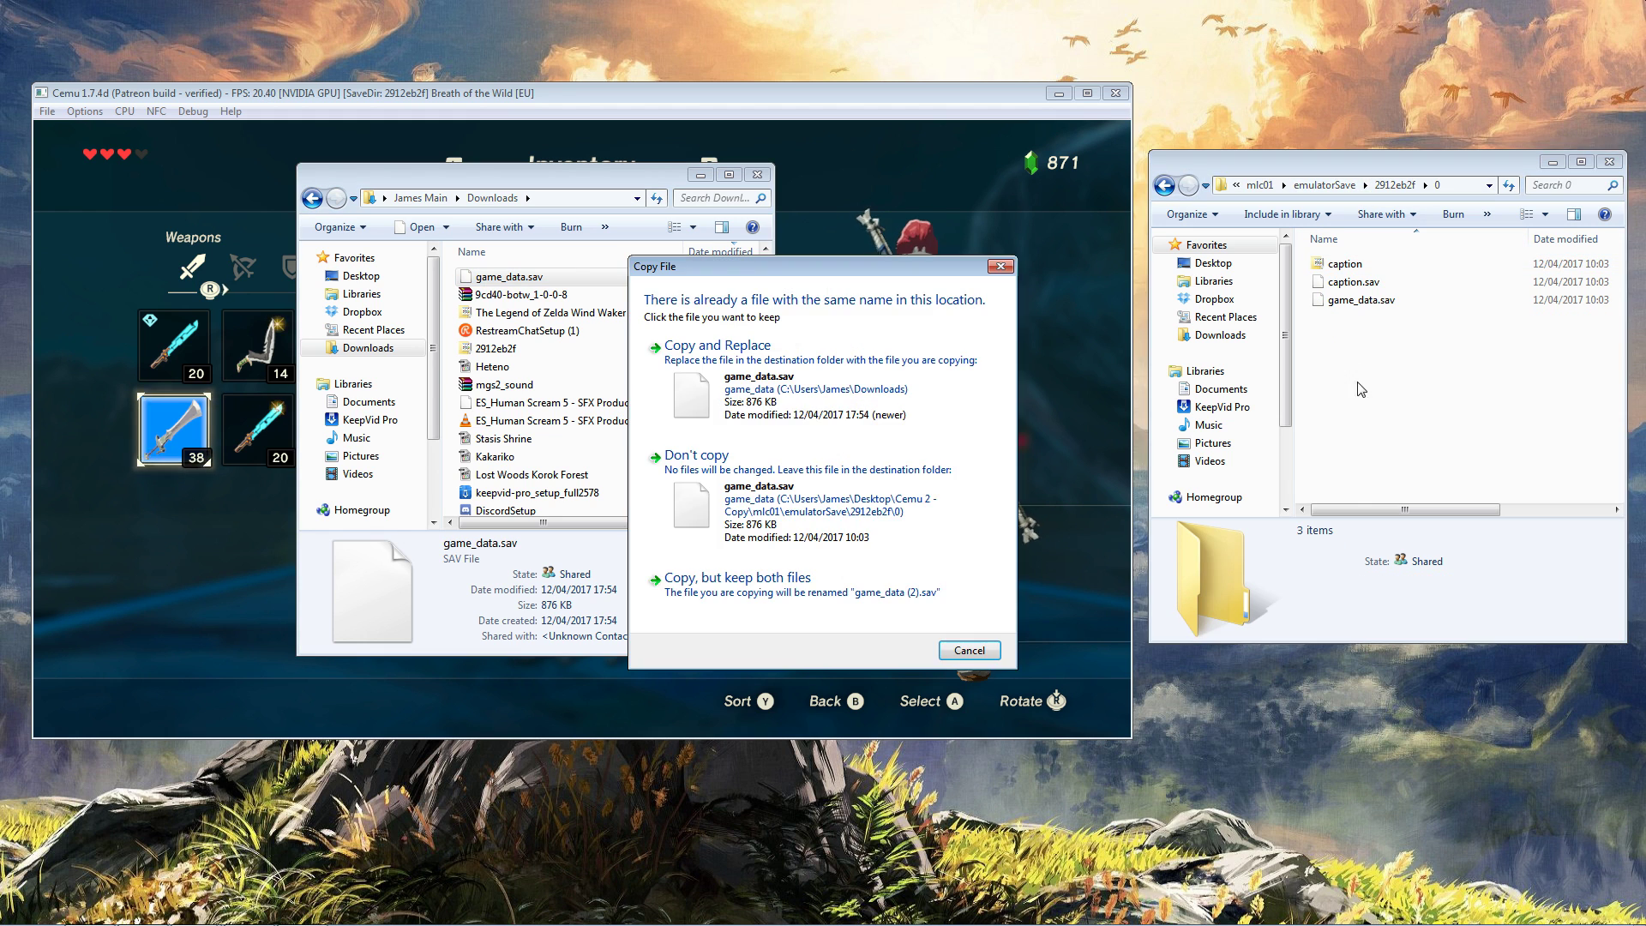
click(804, 435)
Paste the edited game_data.sav into save folders 1 and 2, replacing the existing files.
click(1166, 191)
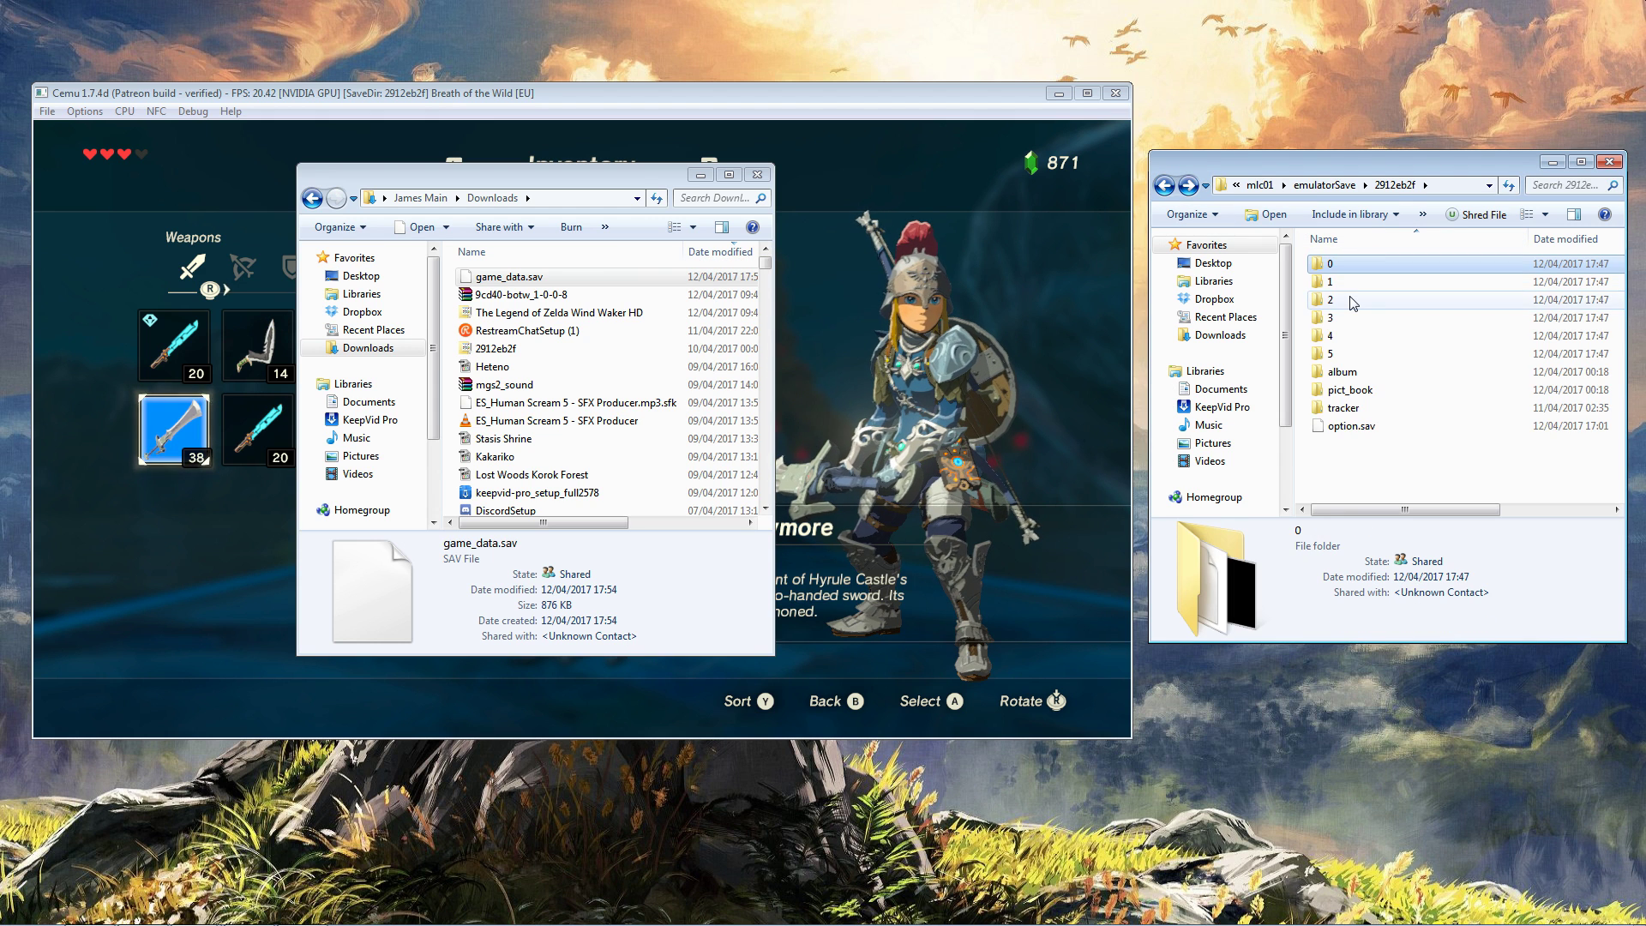
double_click(1355, 283)
key(ctrl+v)
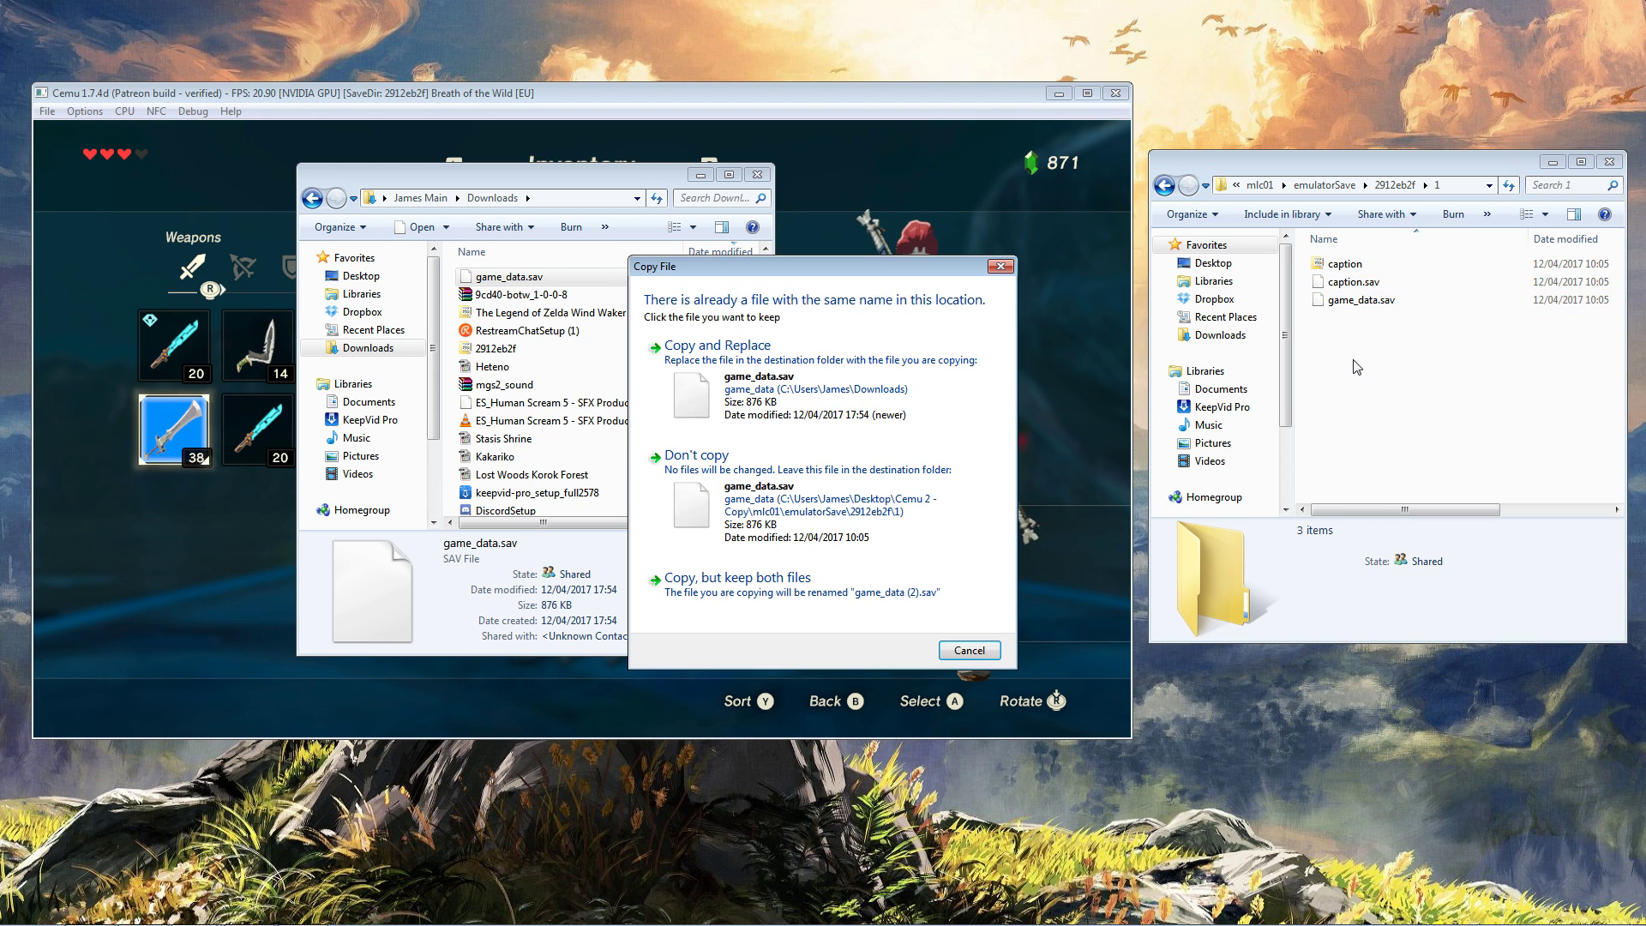
click(871, 371)
click(1166, 190)
double_click(1354, 300)
key(ctrl+v)
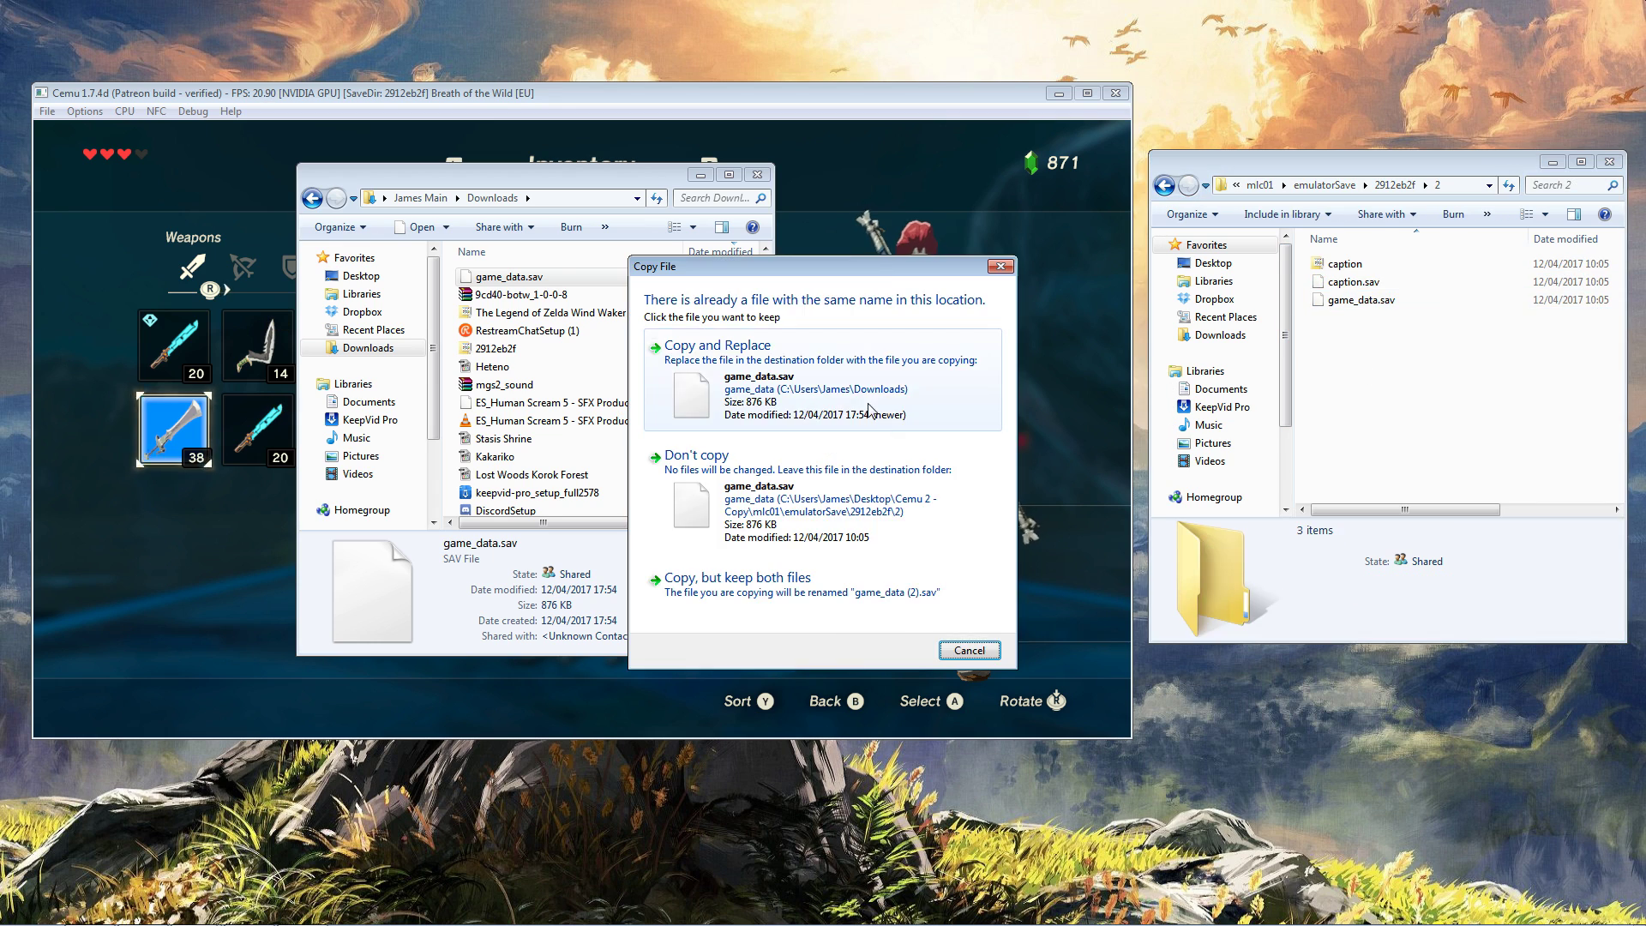
click(871, 390)
Paste the edited game_data.sav into save folders 3 and 4, replacing the existing files.
click(1166, 191)
double_click(1355, 318)
key(ctrl+v)
click(871, 390)
click(1166, 188)
double_click(1339, 334)
key(ctrl+v)
click(867, 394)
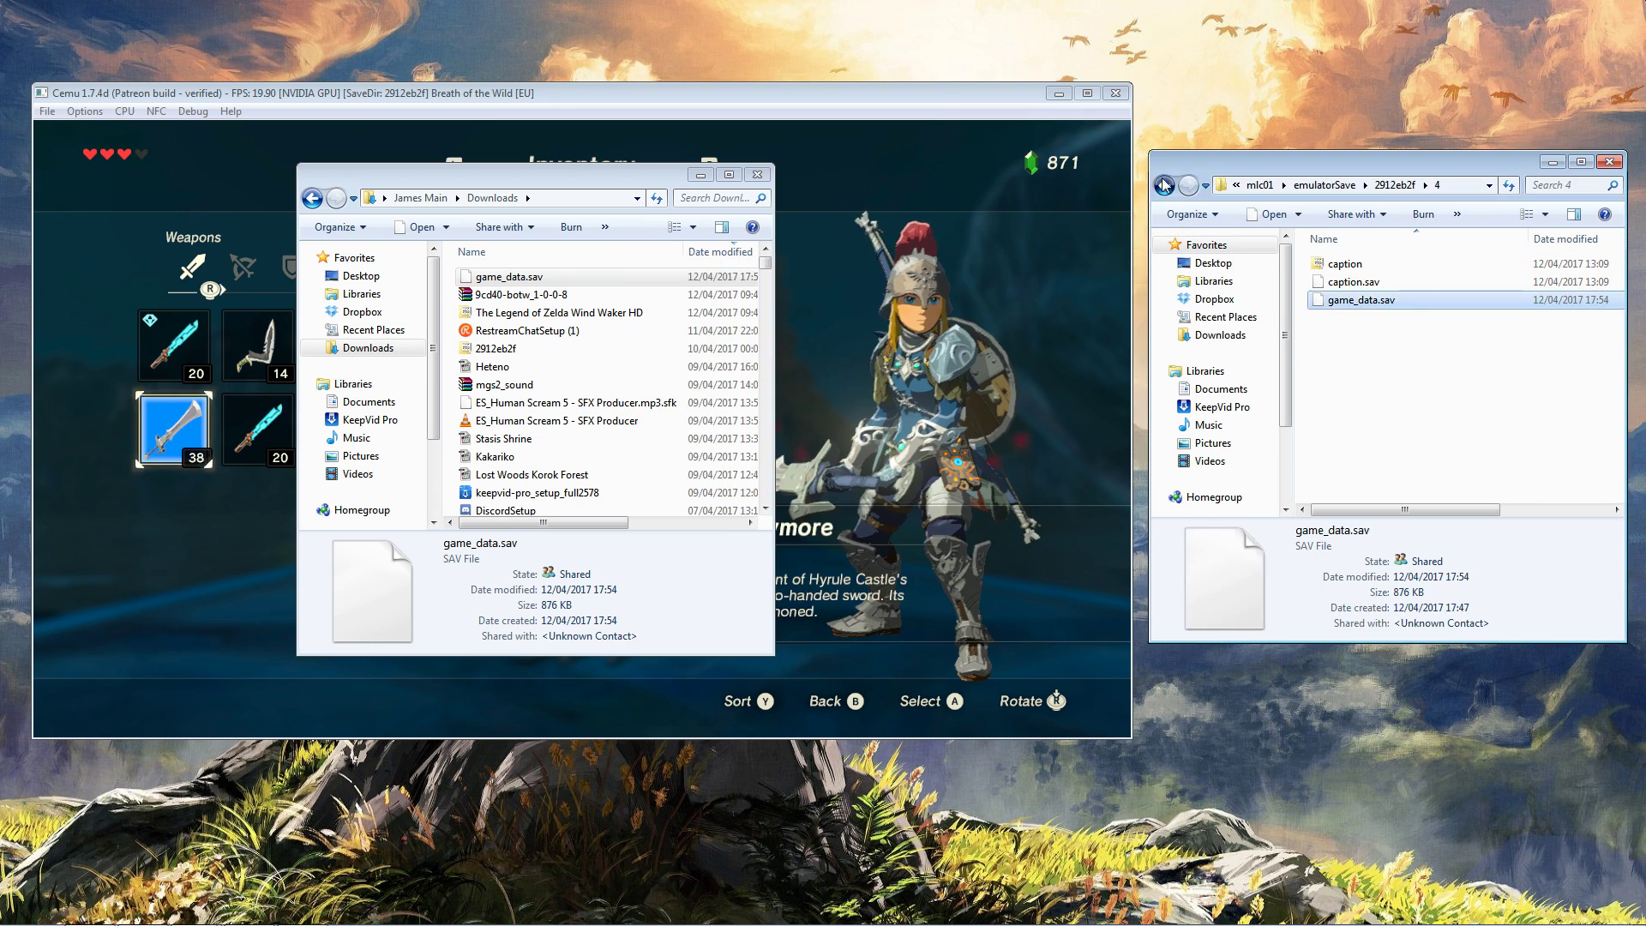
Paste the edited game_data.sav into save folder 5, replacing the existing file.
click(1166, 188)
double_click(1346, 353)
key(ctrl+v)
click(862, 417)
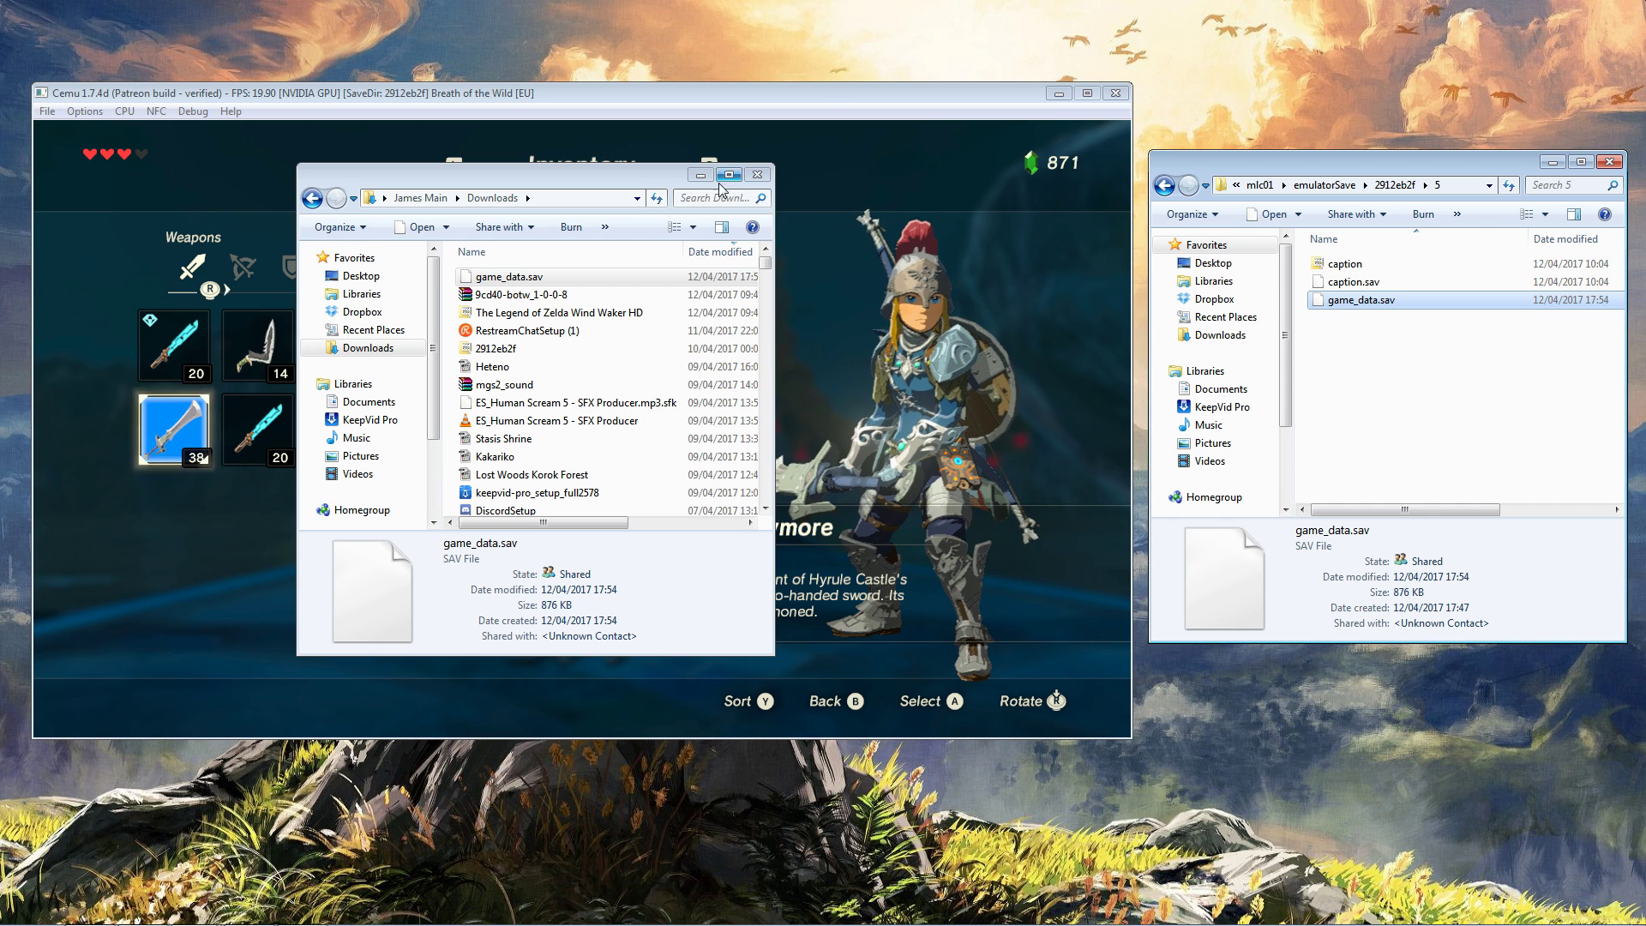
Minimise the Downloads window and close the in-game inventory to return to gameplay.
click(691, 180)
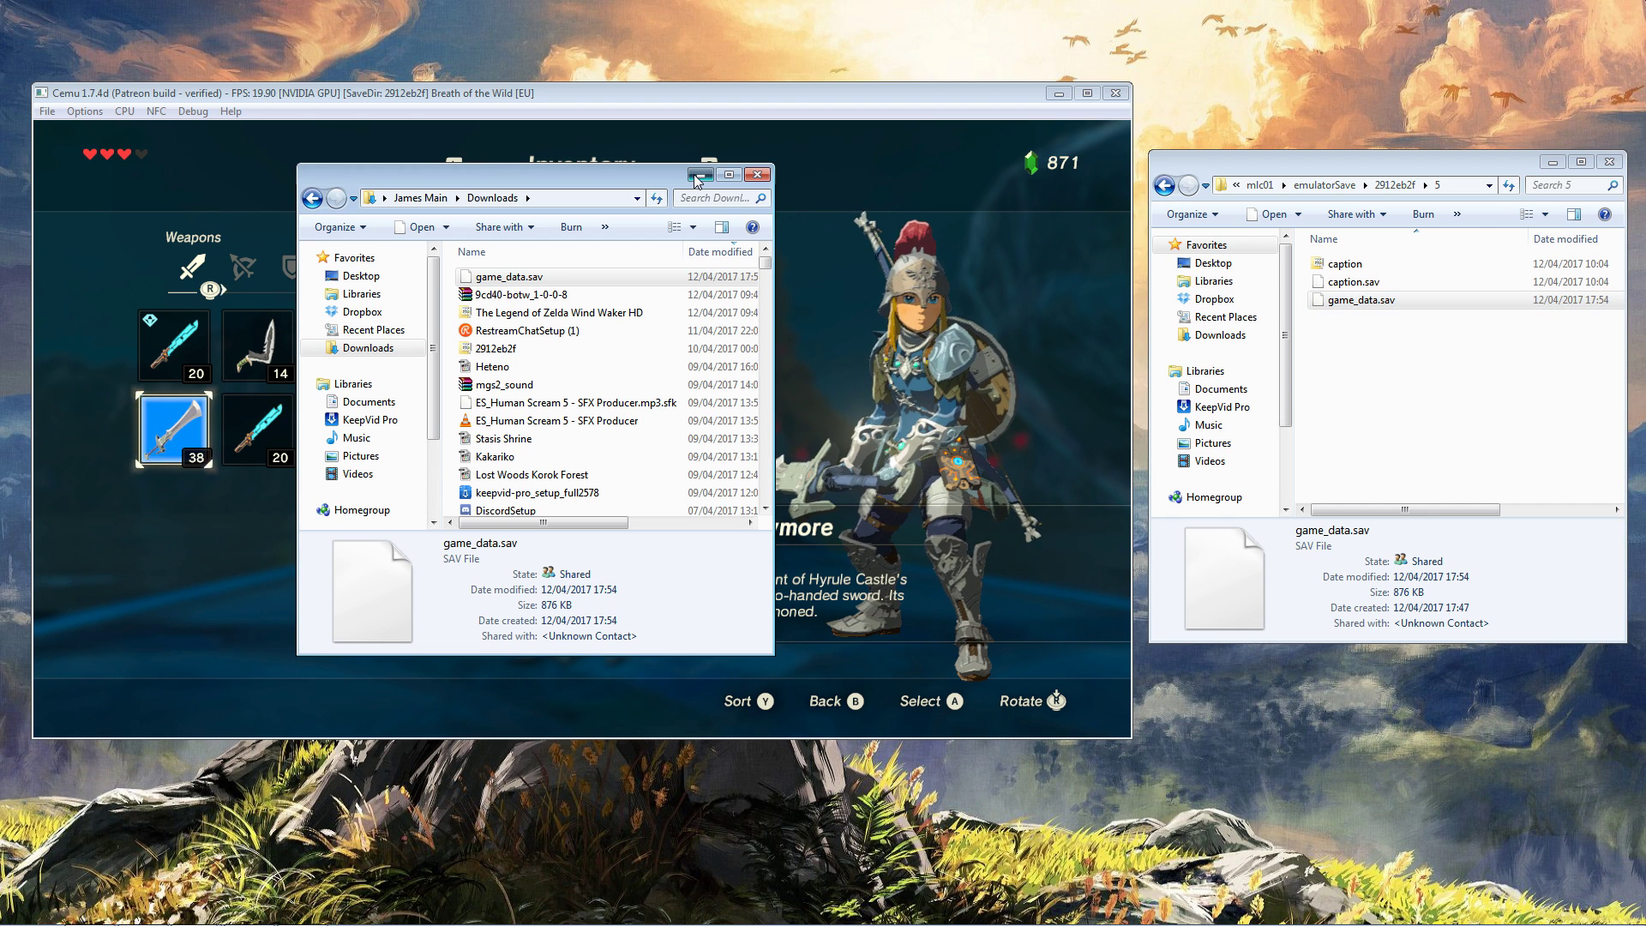
click(697, 176)
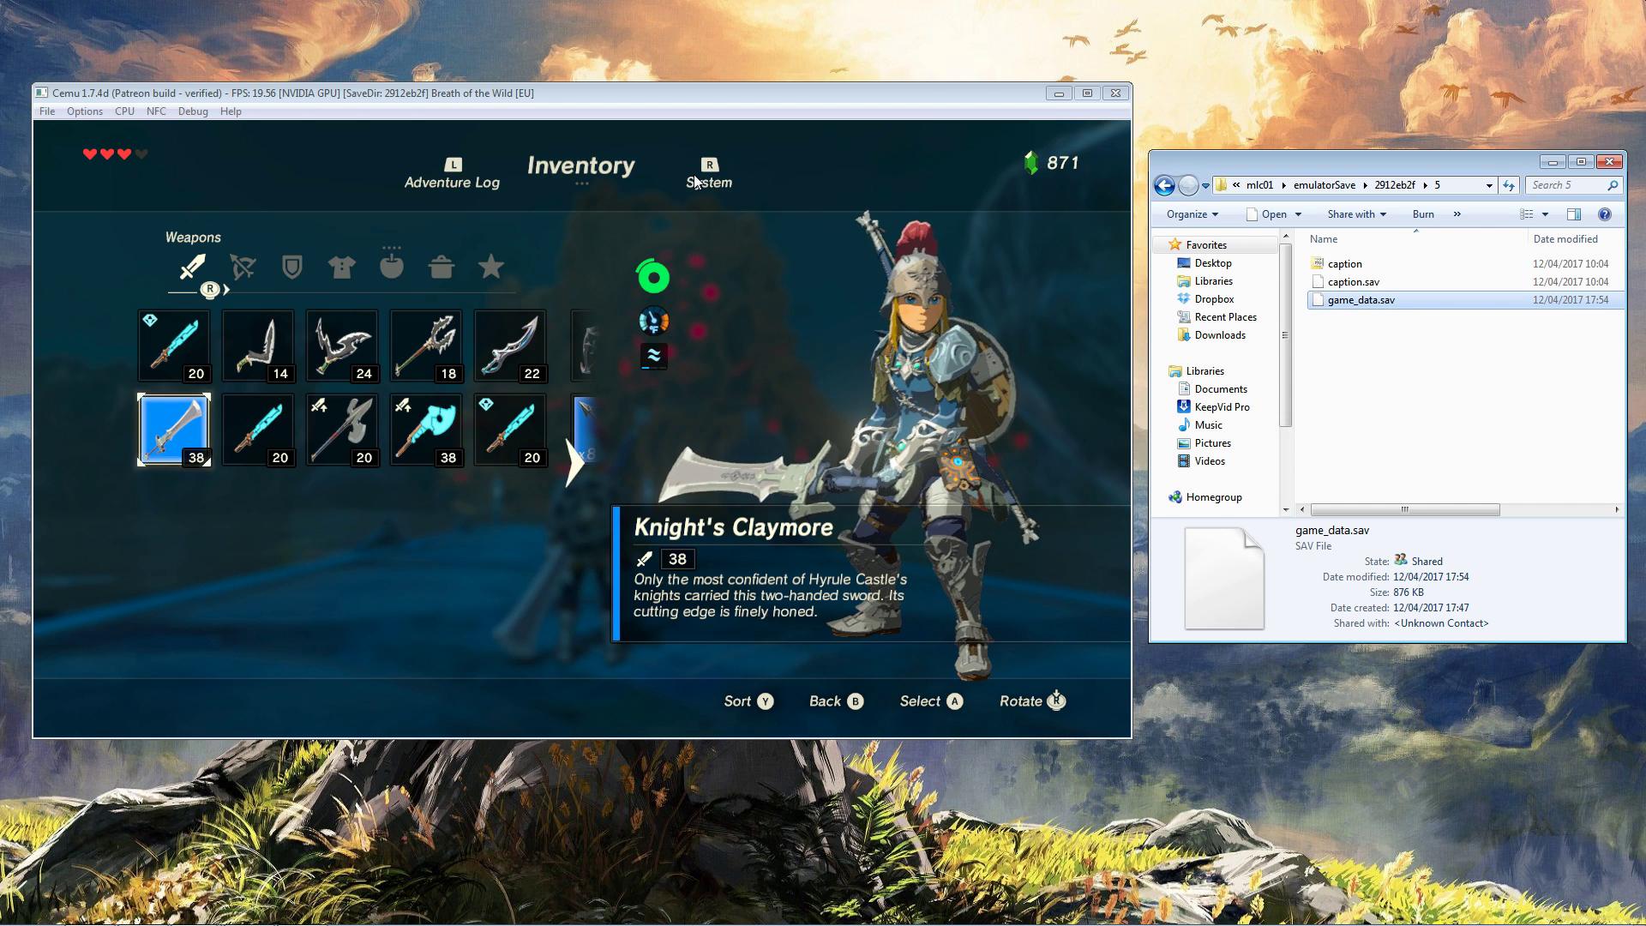
key(b)
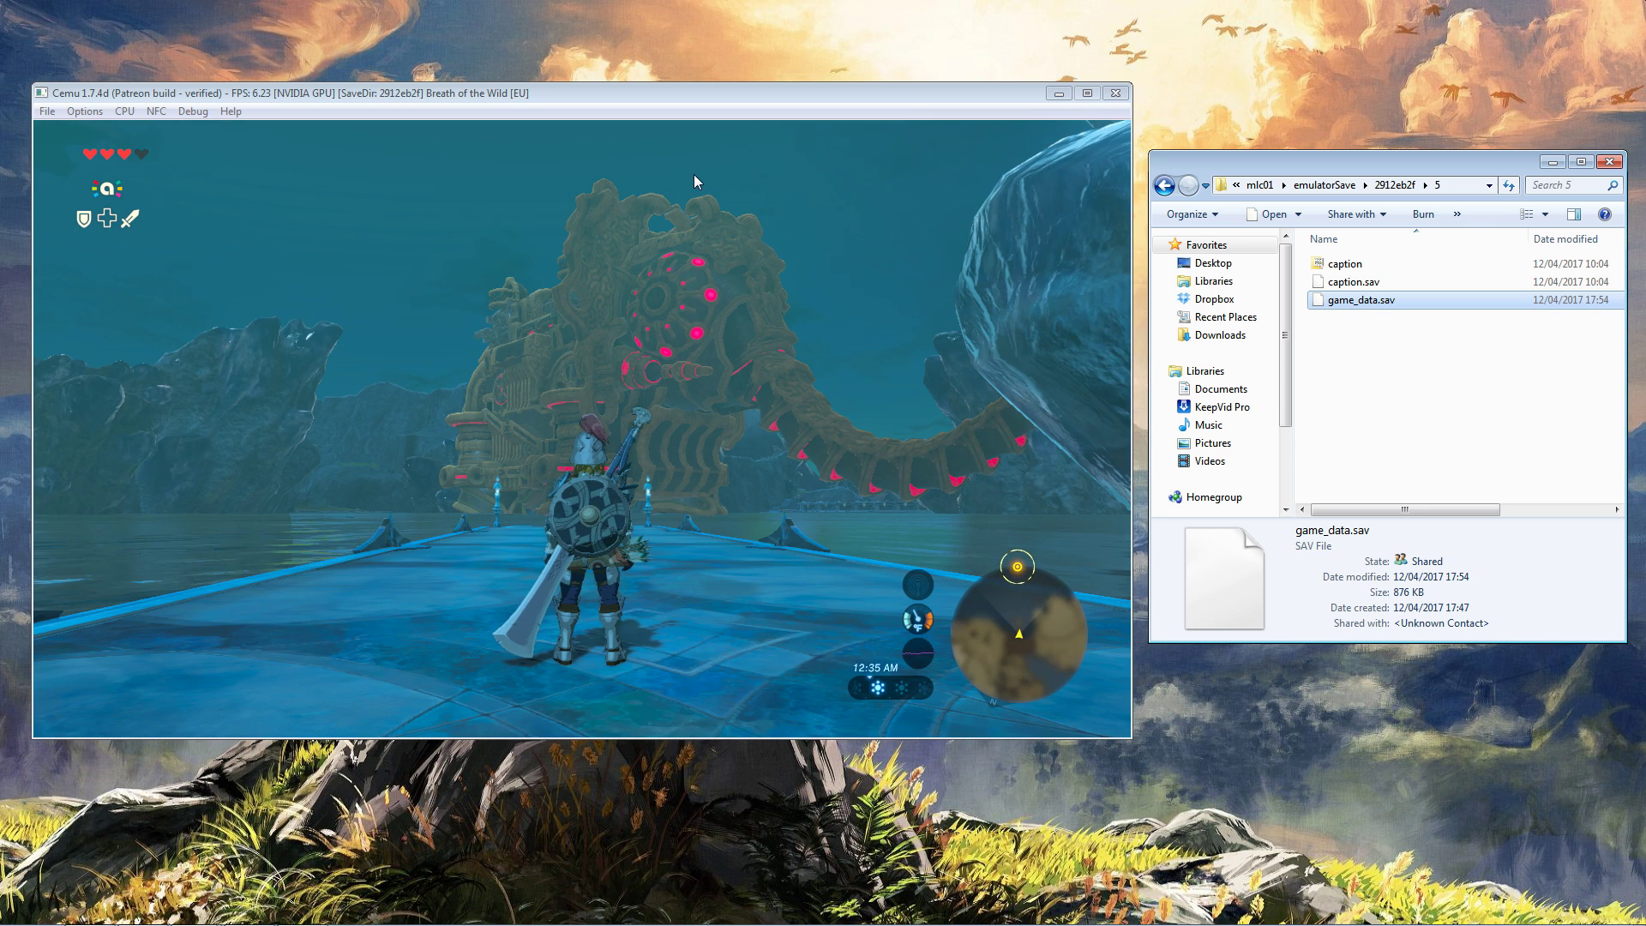
Bring up the in-game load list and load the East Reservoir Lake autosave dated 04/12/2017 07:20.
key(plus)
key(r)
key(Down)
key(Return)
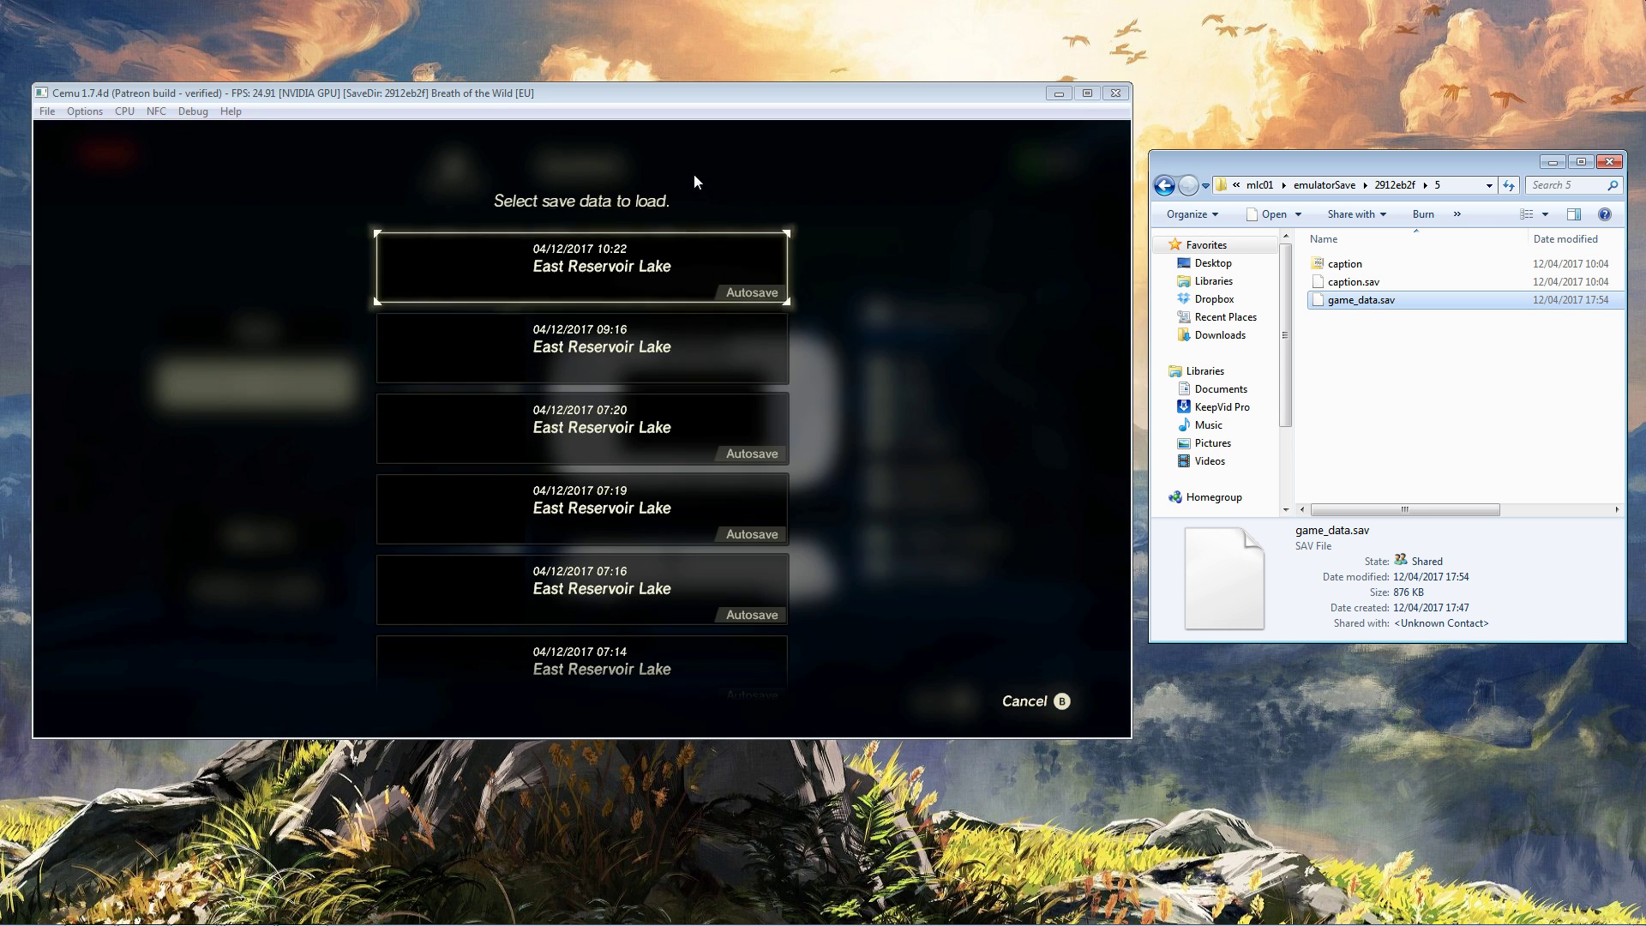
key(Down)
key(Down)
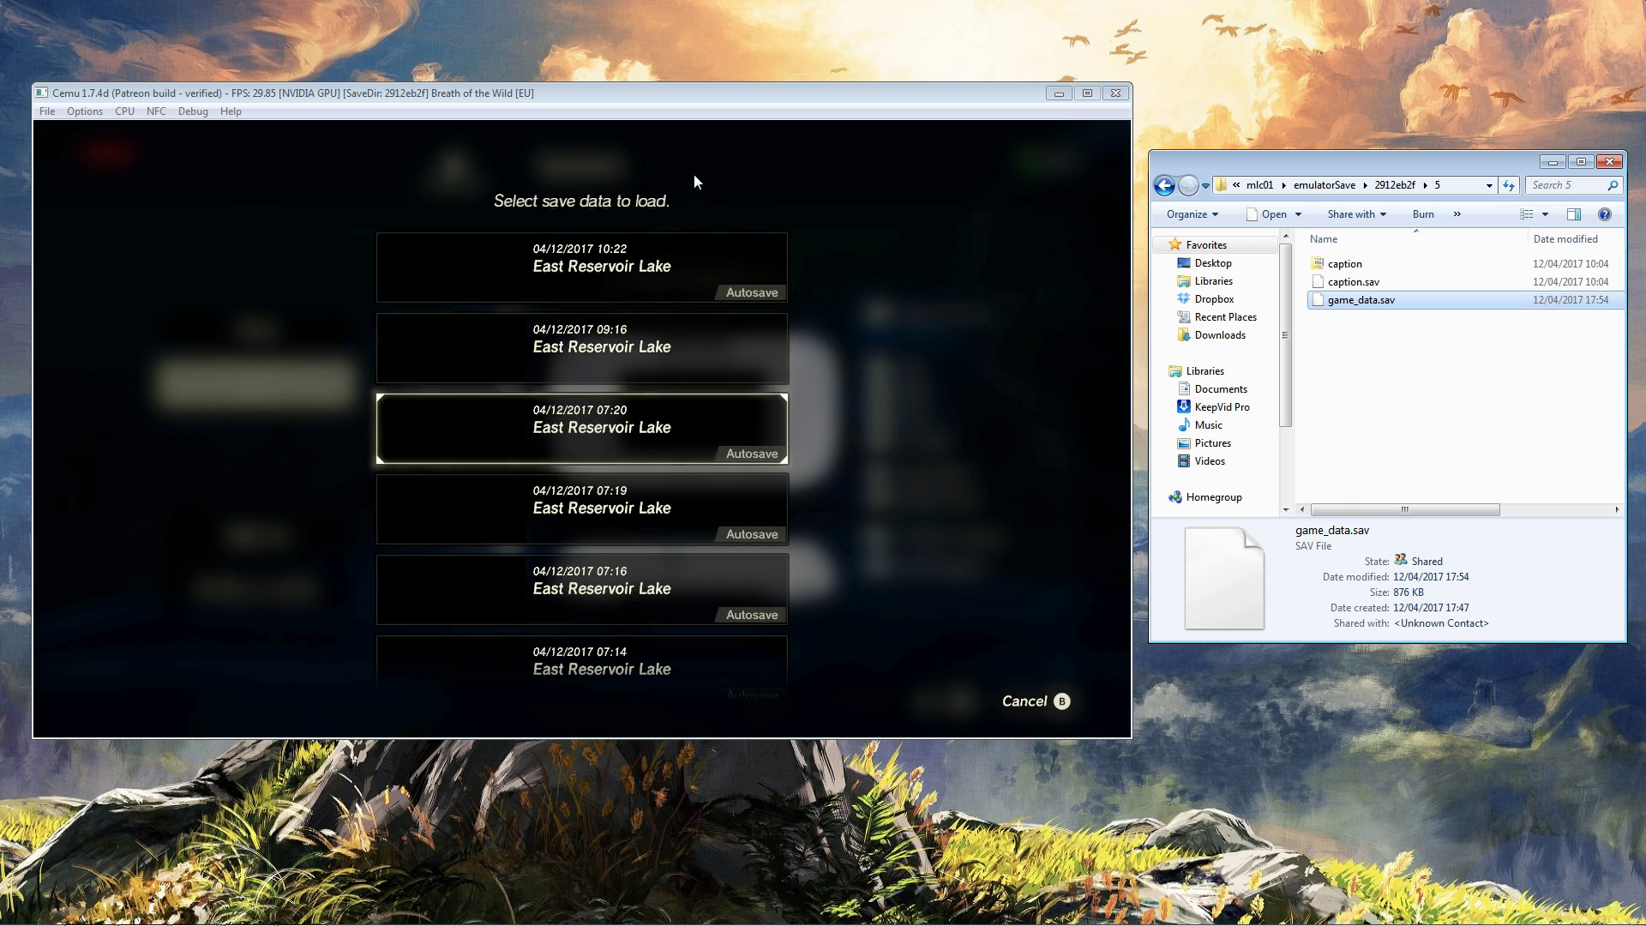
key(Return)
key(Return)
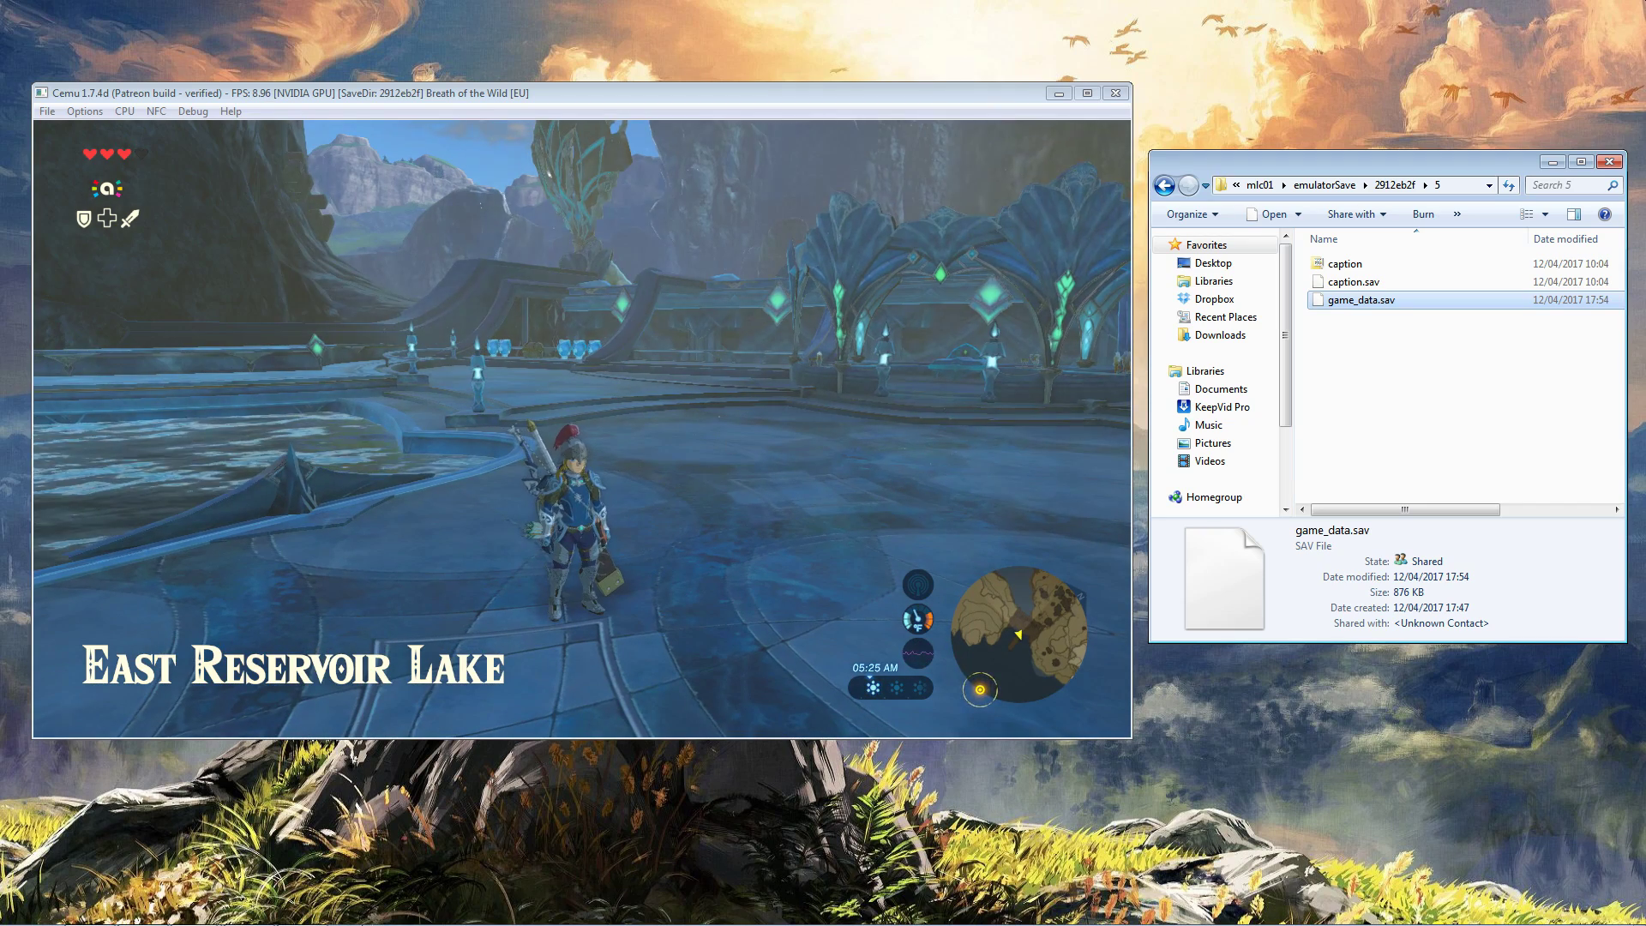
Switch to the savegame editor in the browser and look through its item lists from weapons down to food.
click(248, 909)
scroll(1118, 511, down, 6)
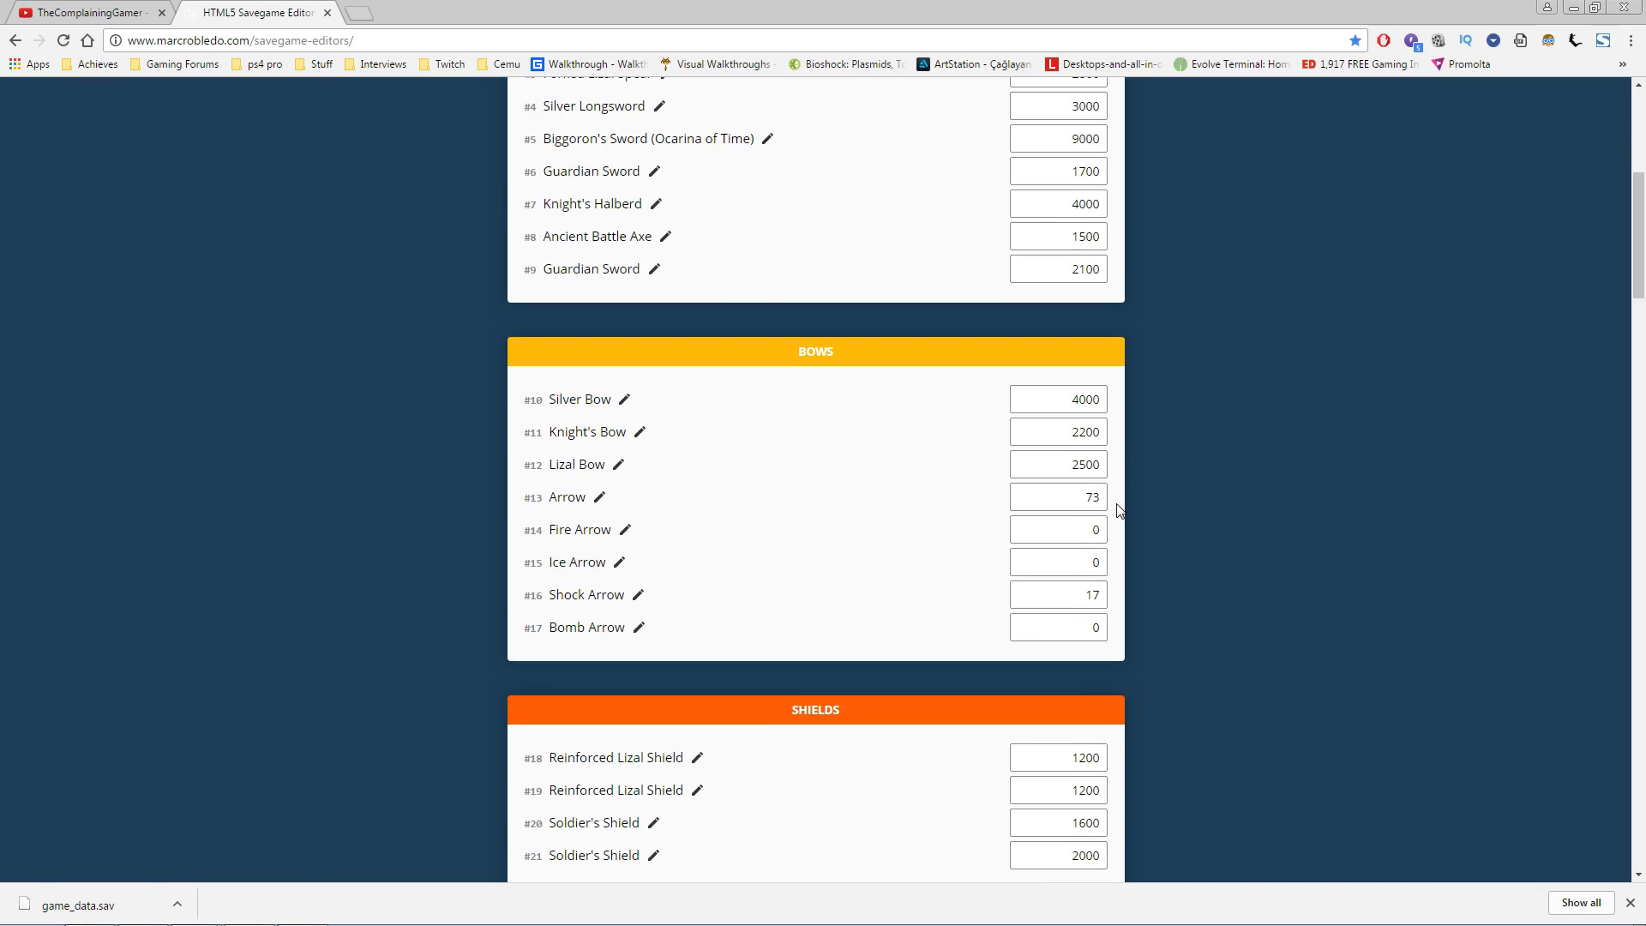
scroll(1119, 511, down, 4)
scroll(1119, 511, up, 10)
scroll(1119, 505, down, 20)
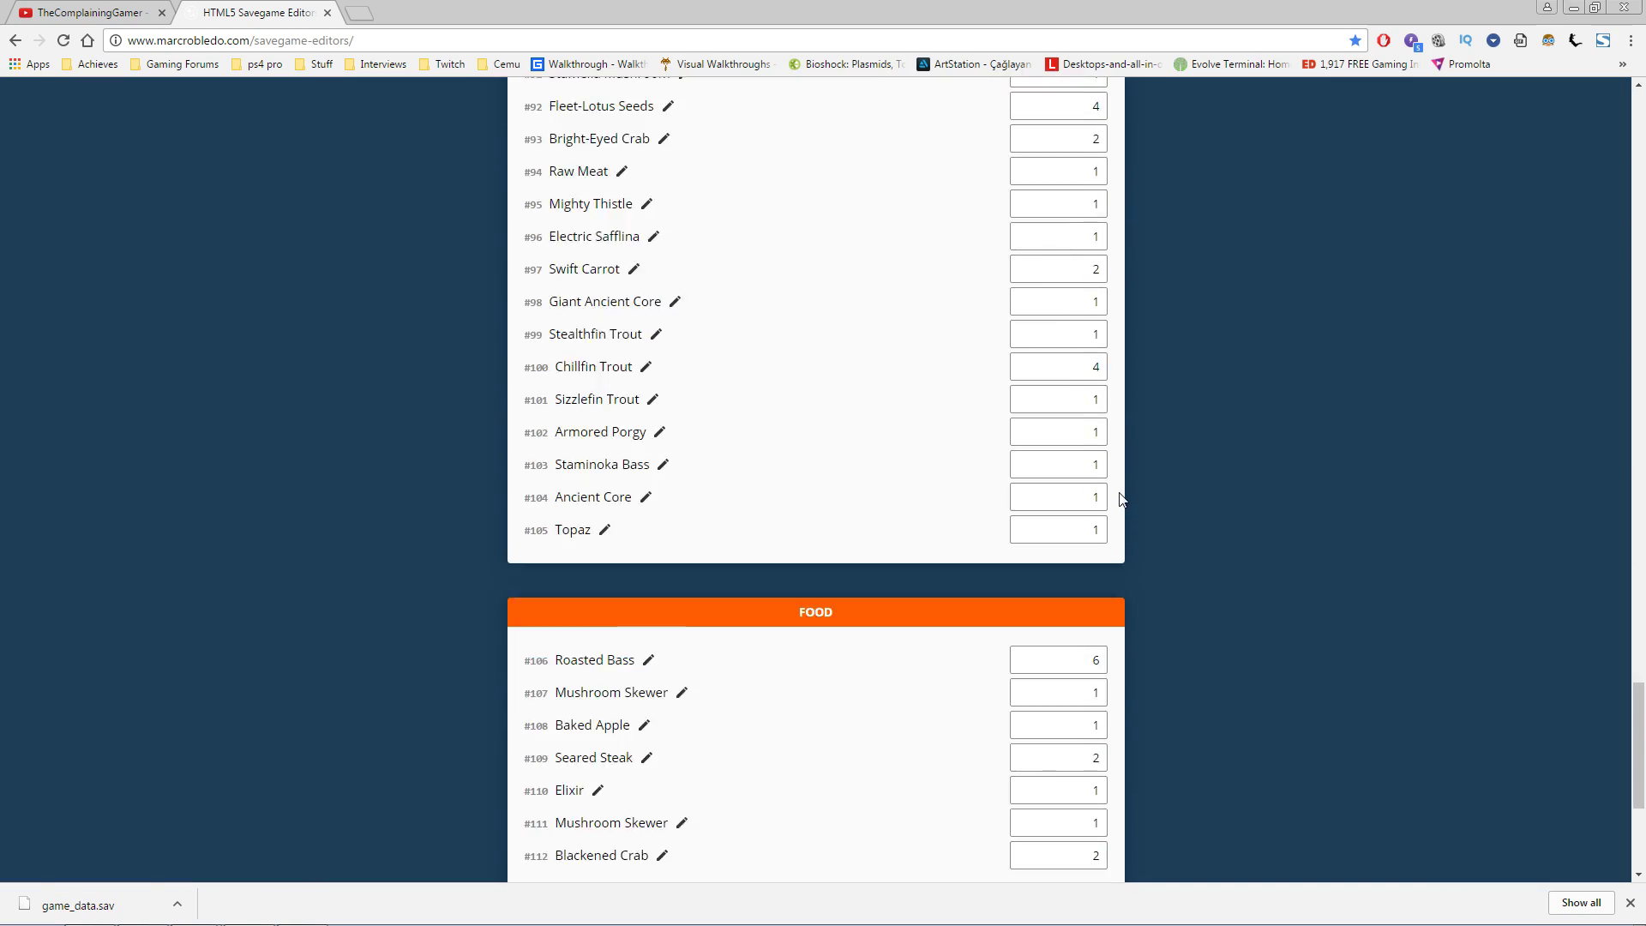
scroll(1119, 498, down, 4)
Start adding an item in the savegame editor, examine the available item choices such as clothes, and close the item chooser.
click(837, 814)
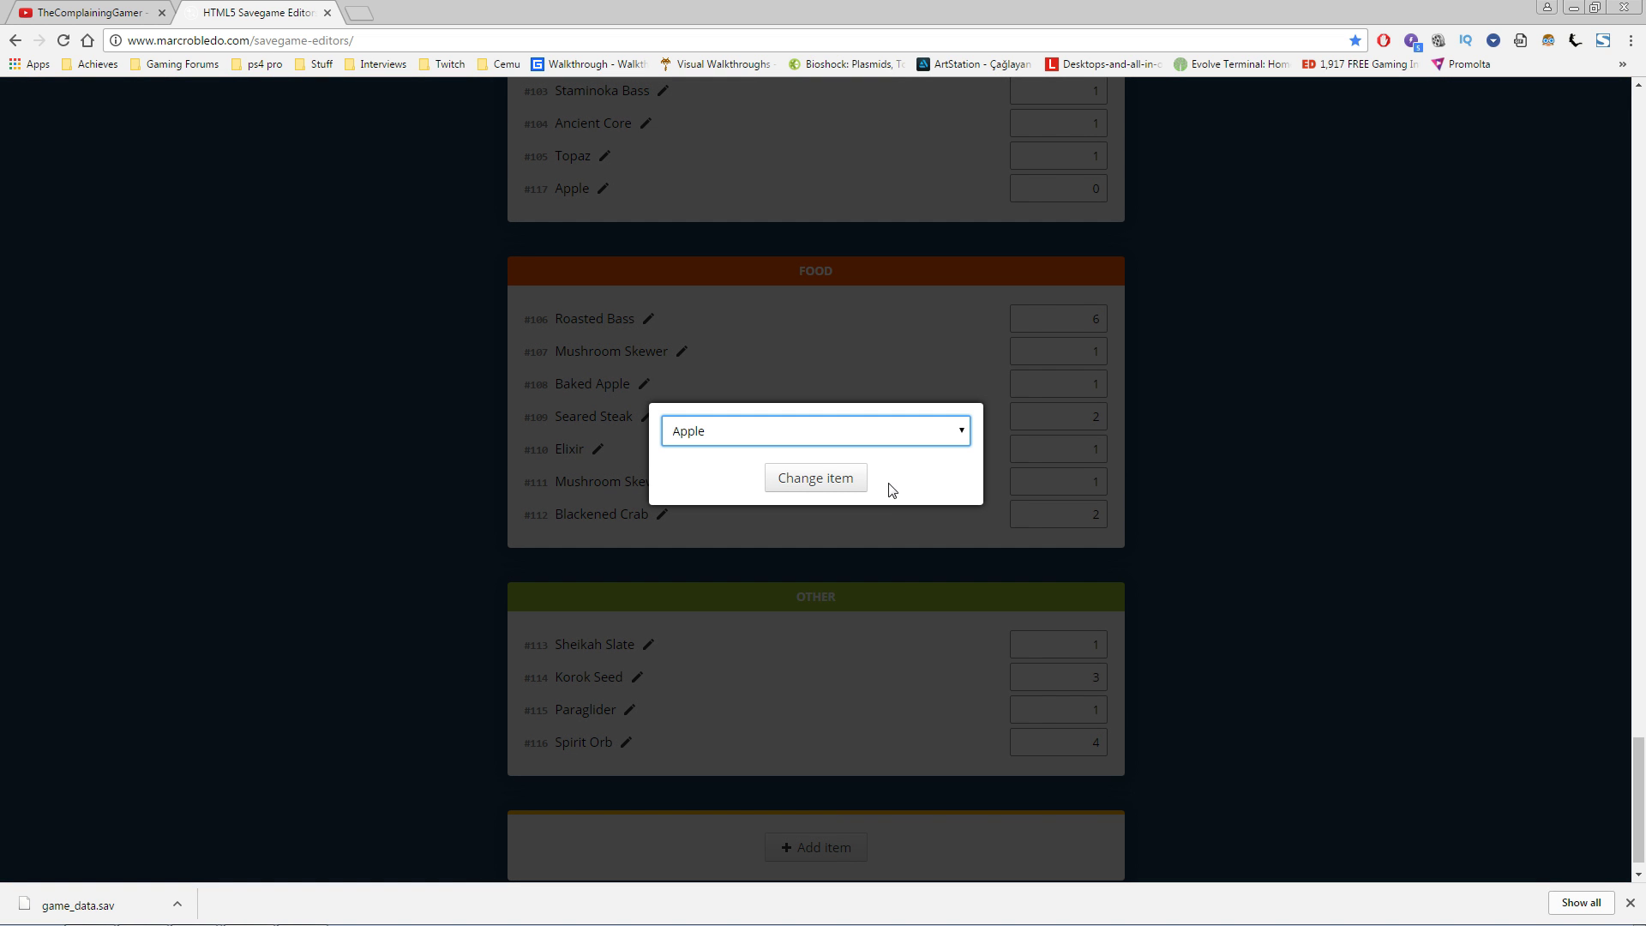
click(969, 433)
scroll(900, 562, up, 20)
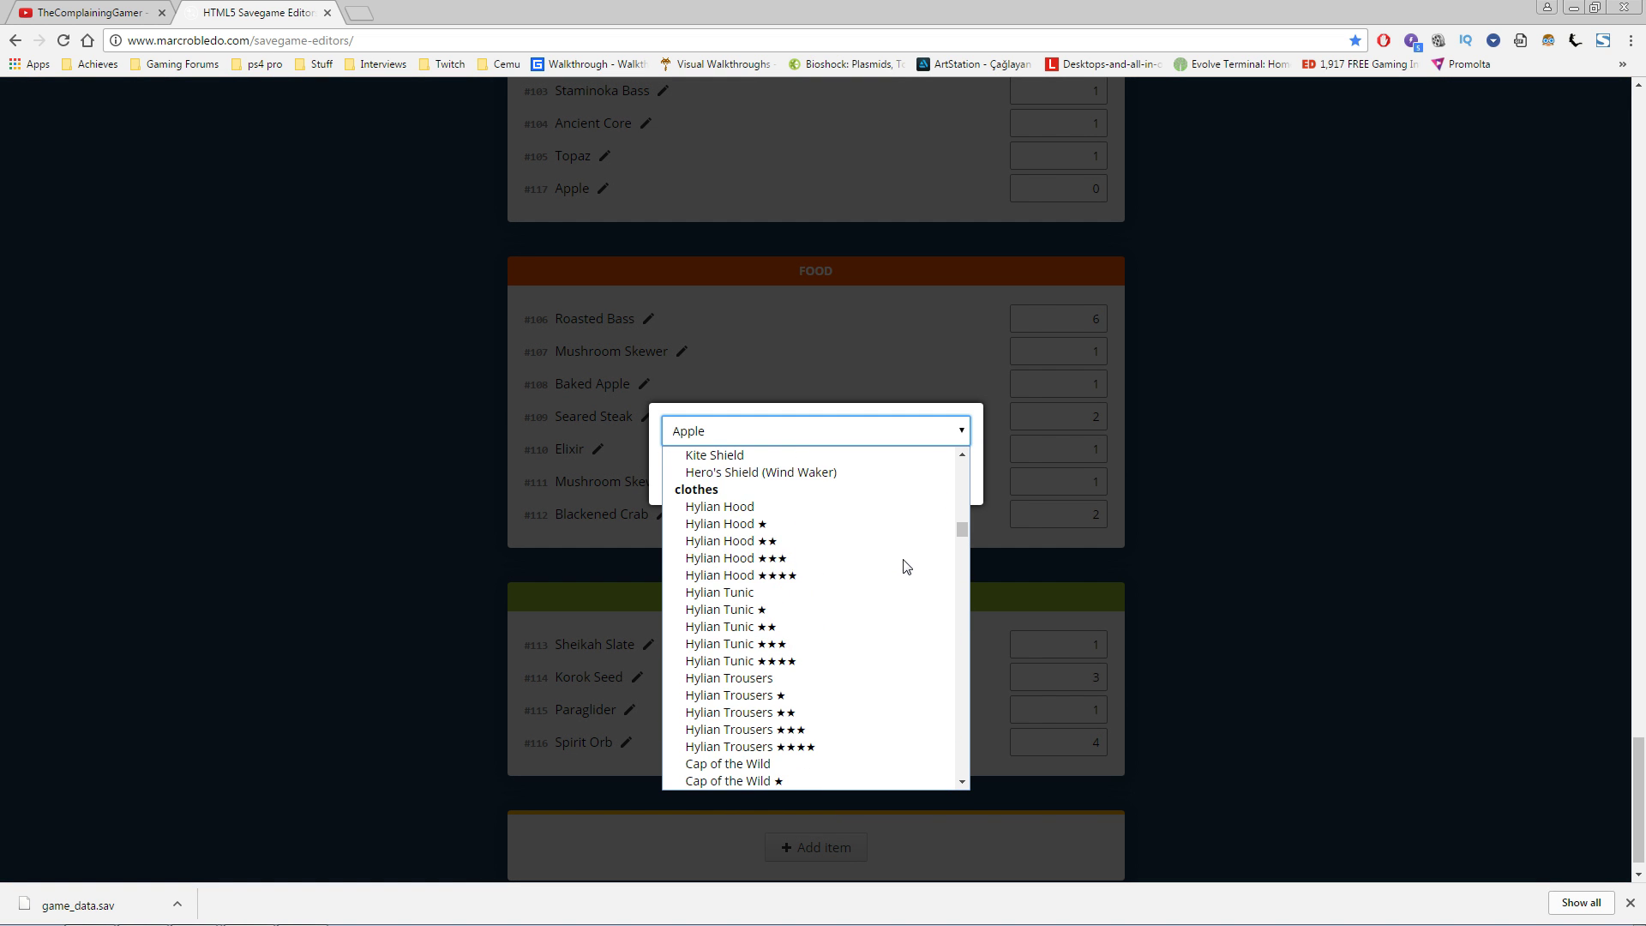
scroll(904, 562, up, 12)
scroll(905, 564, down, 20)
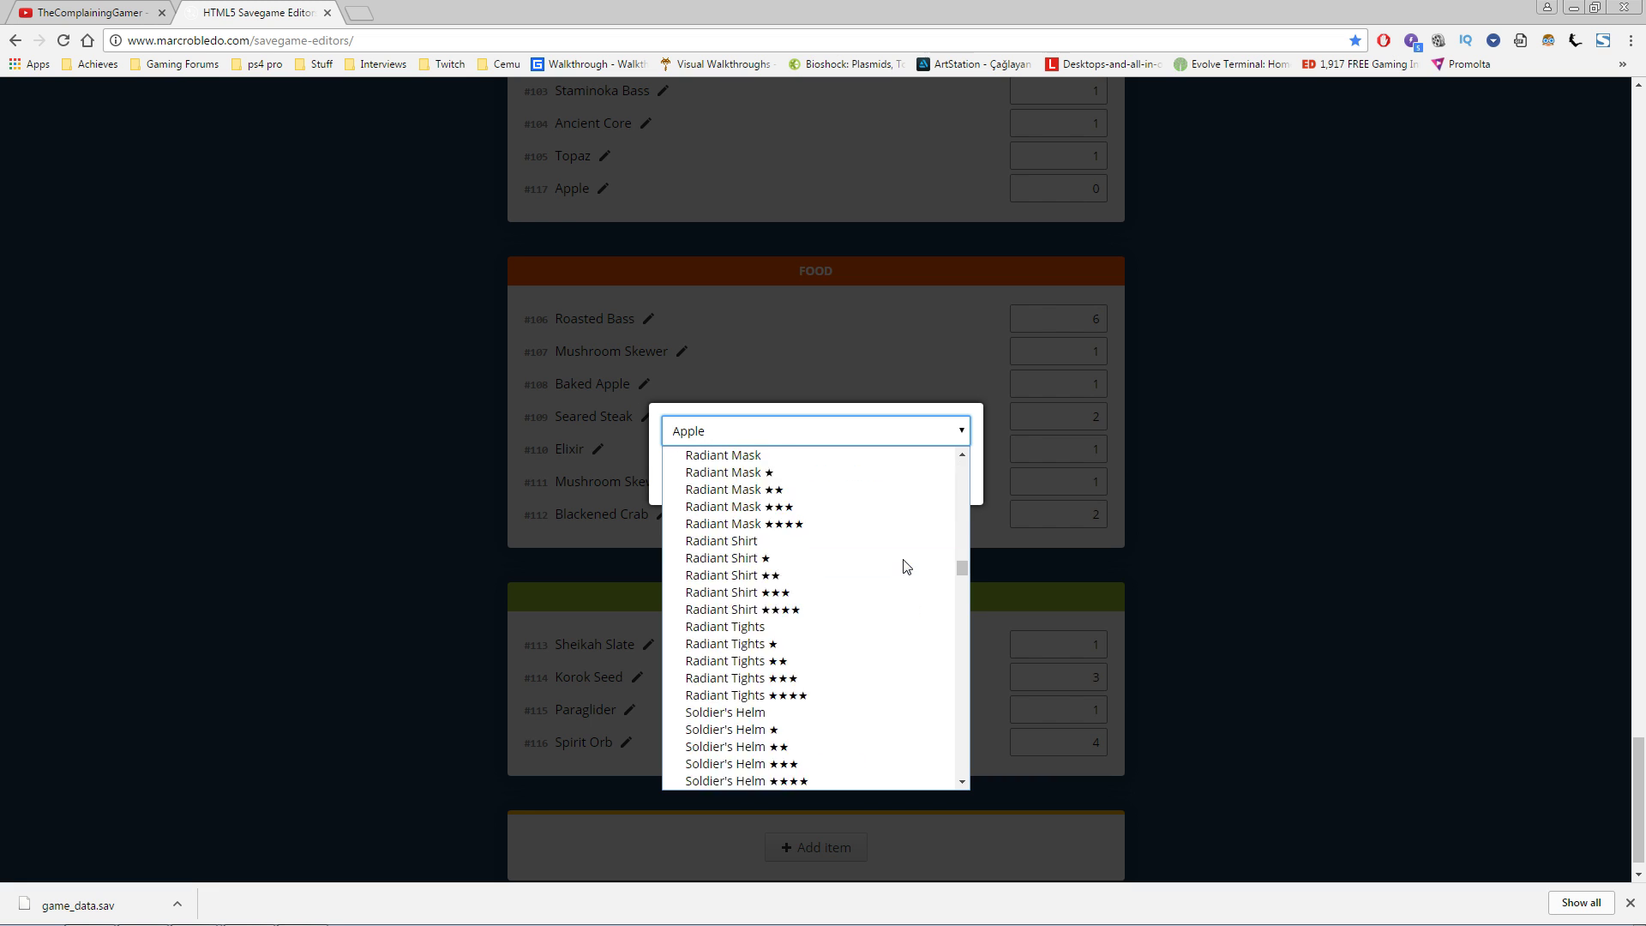
click(1430, 353)
Review the rupees and weapons entries in the savegame editor, and minimise the browser to return to Cemu.
scroll(1430, 352, up, 3)
scroll(1430, 358, up, 20)
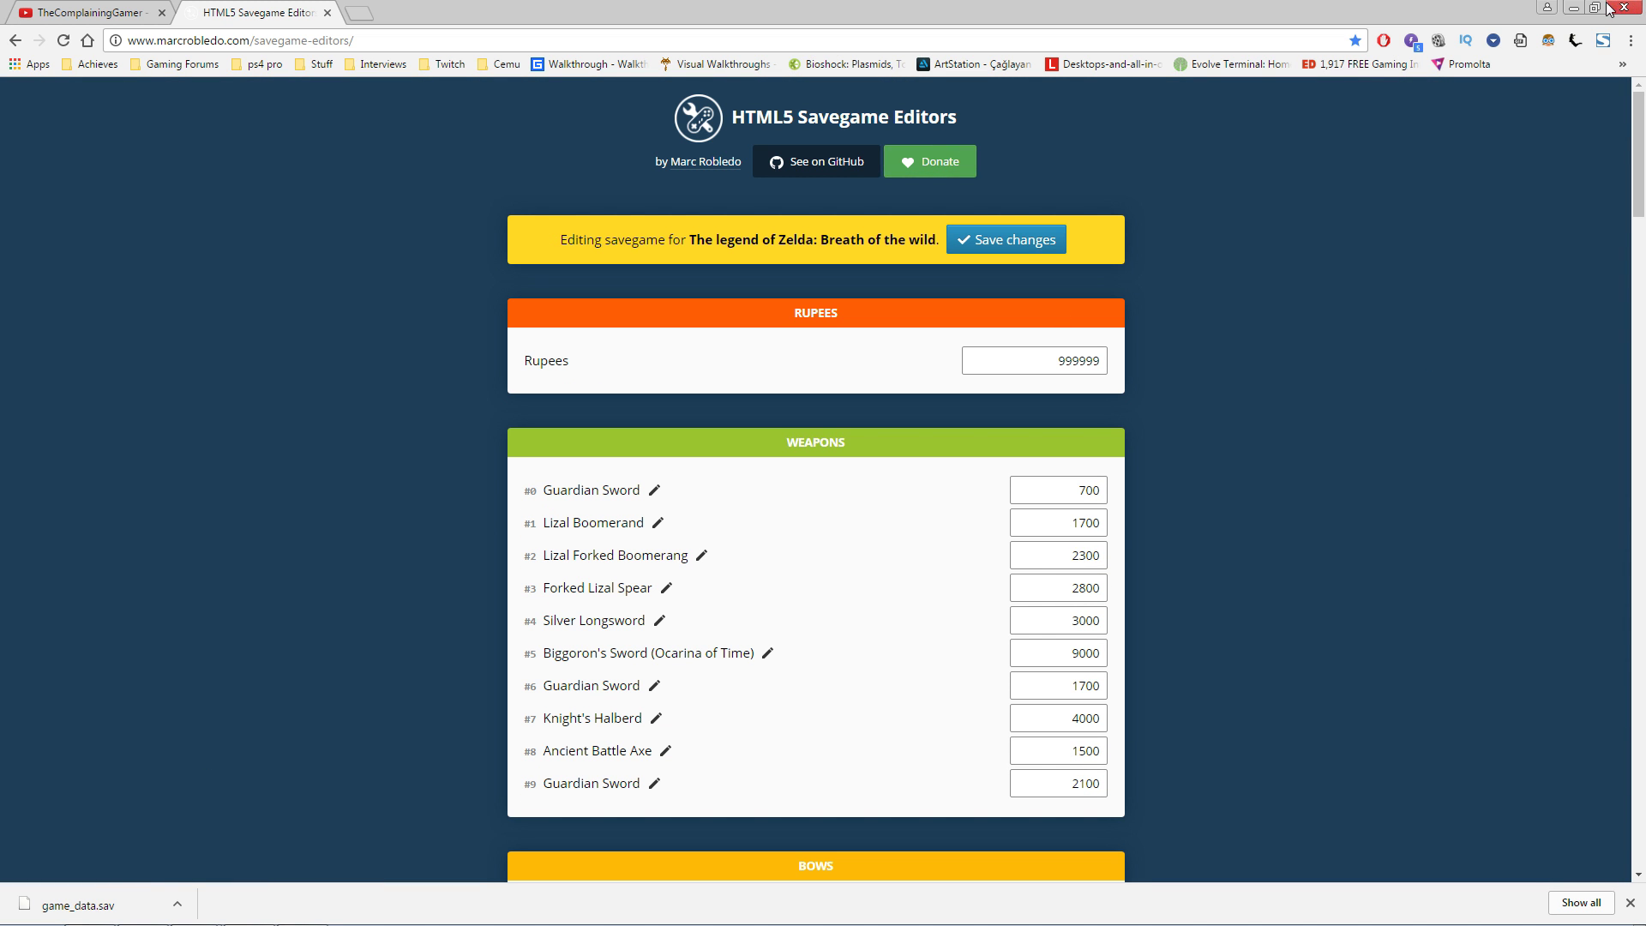
click(1576, 8)
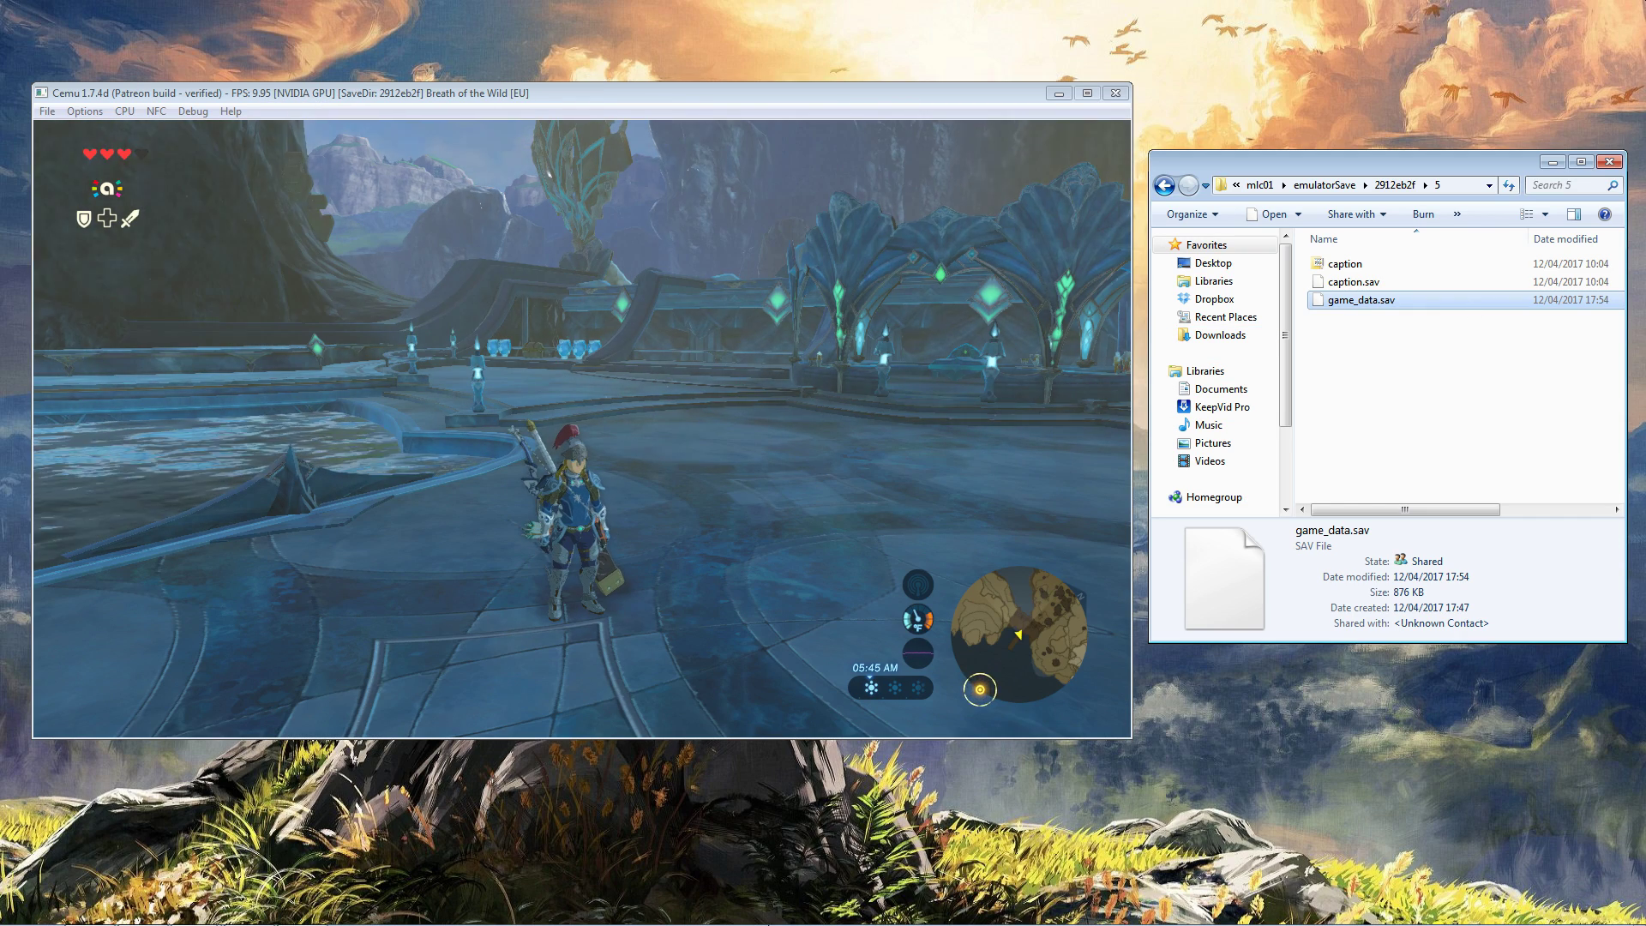